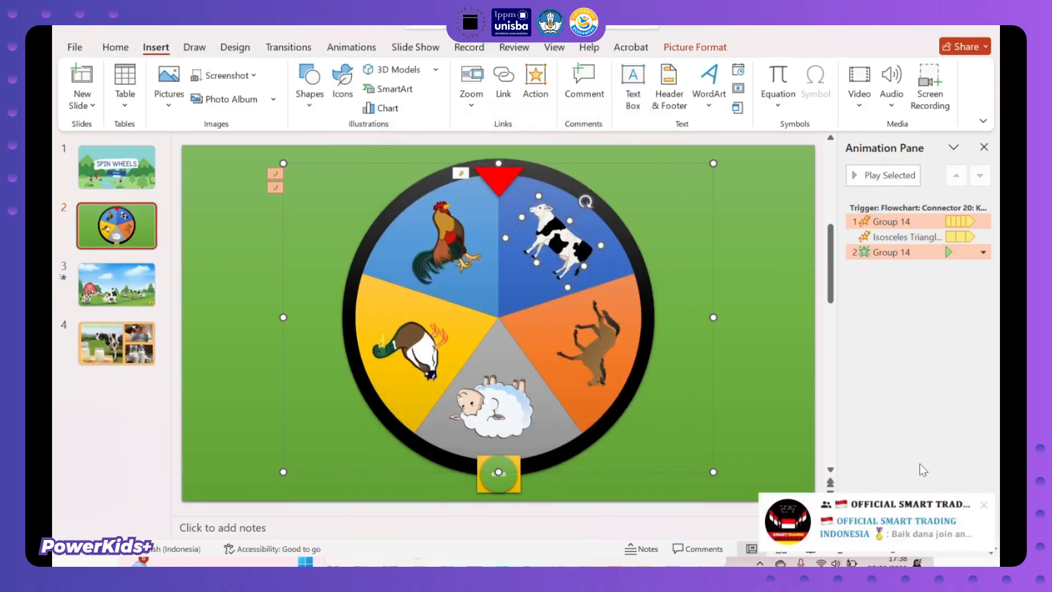
- Add a slide with the Blank layout after the cow milk slide, slide 4
{"action": "left_click", "coordinate": [983, 508]}
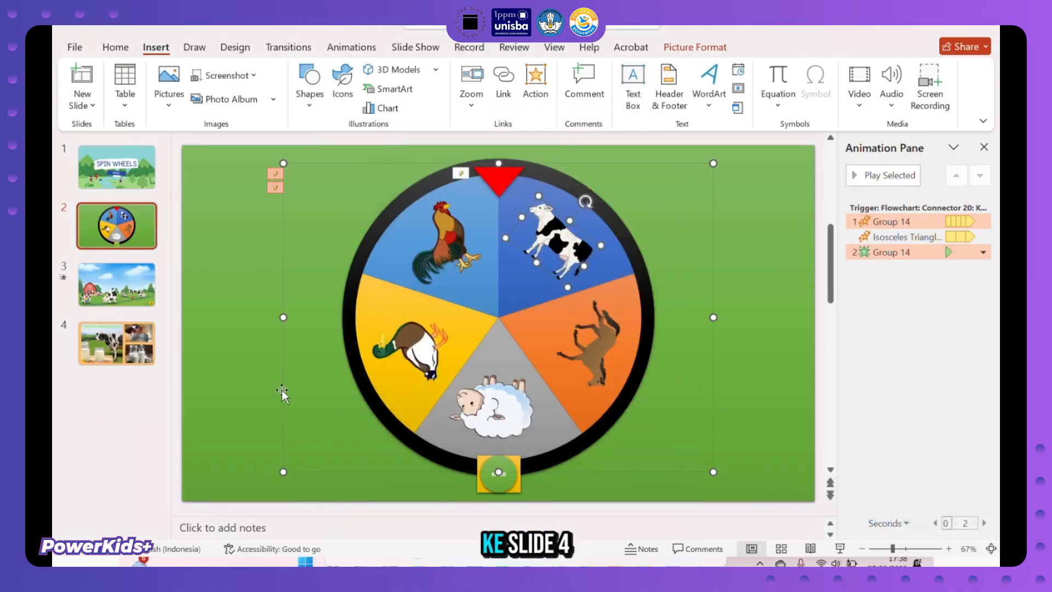
{"action": "left_click", "coordinate": [132, 359]}
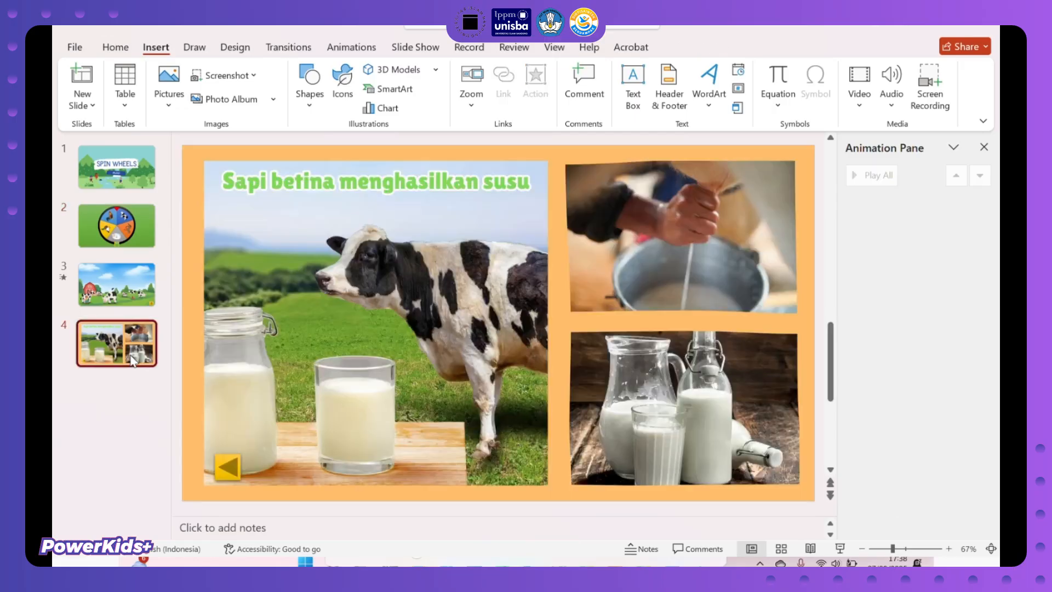
{"action": "left_click", "coordinate": [172, 108]}
{"action": "left_click", "coordinate": [113, 44]}
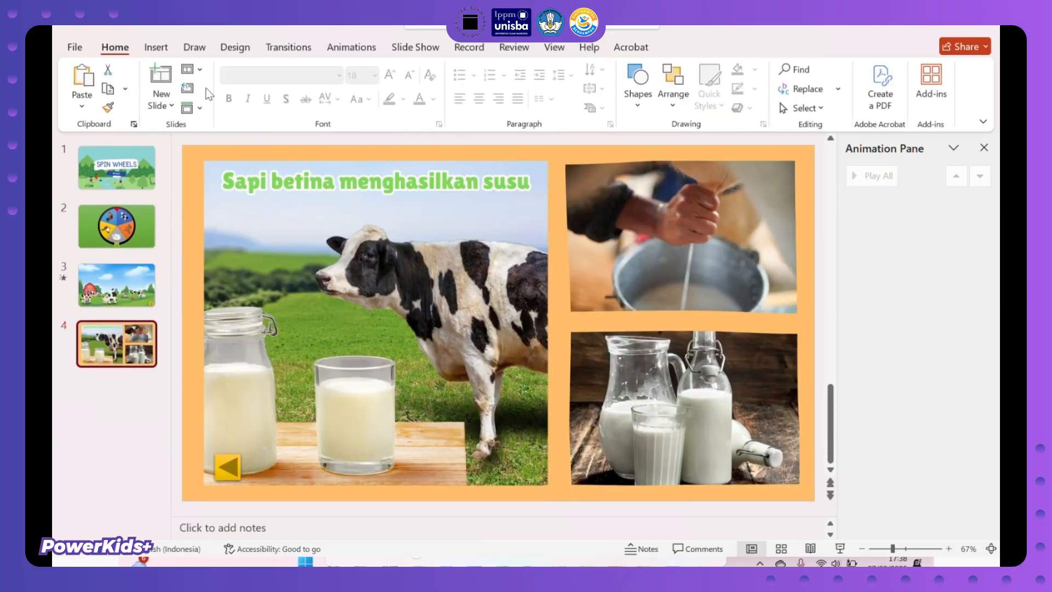
{"action": "left_click", "coordinate": [161, 104]}
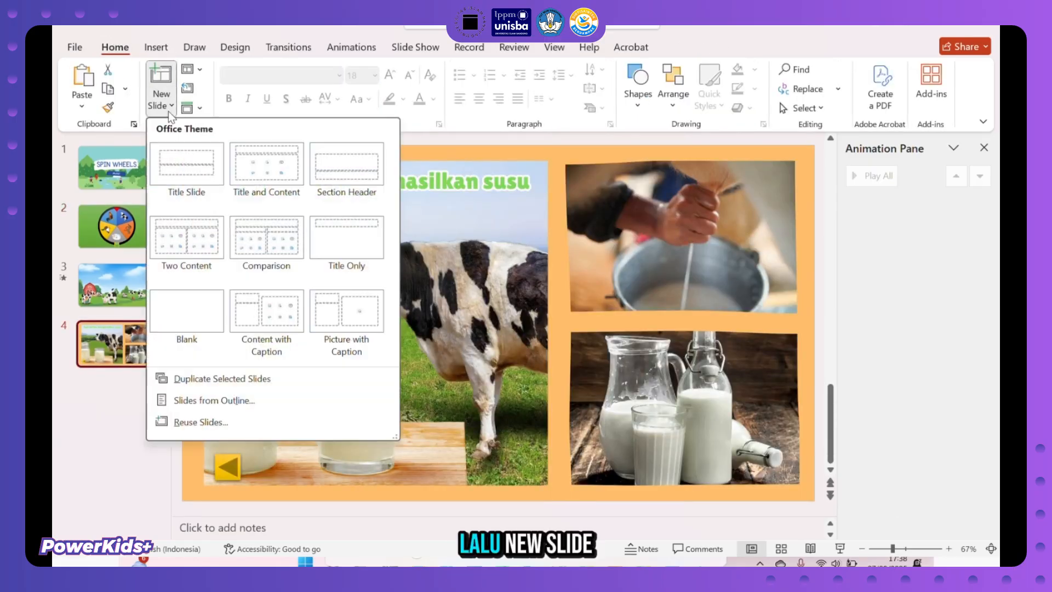
{"action": "left_click", "coordinate": [184, 323]}
- Insert the picture "telur ayam" from the Downloads folder on this device onto the blank slide 5
{"action": "left_click", "coordinate": [131, 242]}
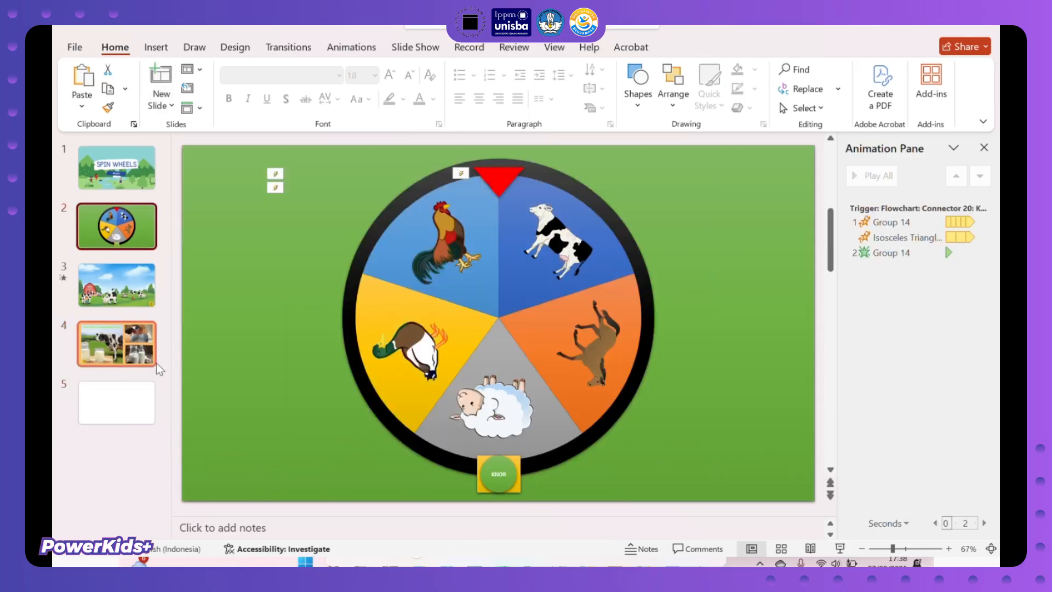
{"action": "left_click", "coordinate": [130, 404]}
{"action": "left_click", "coordinate": [149, 49]}
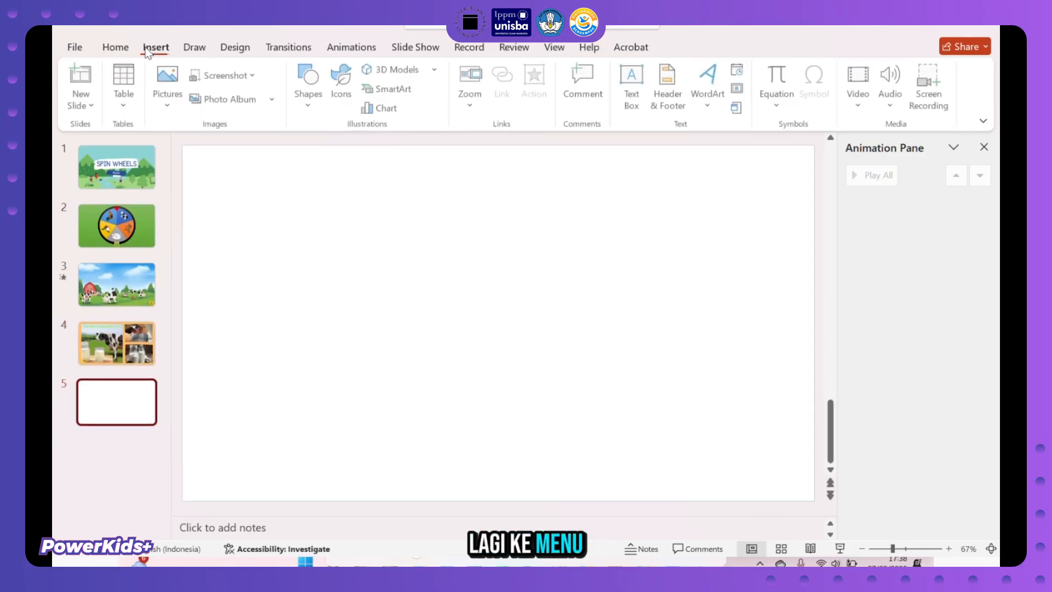
{"action": "left_click", "coordinate": [167, 84]}
{"action": "left_click", "coordinate": [202, 153]}
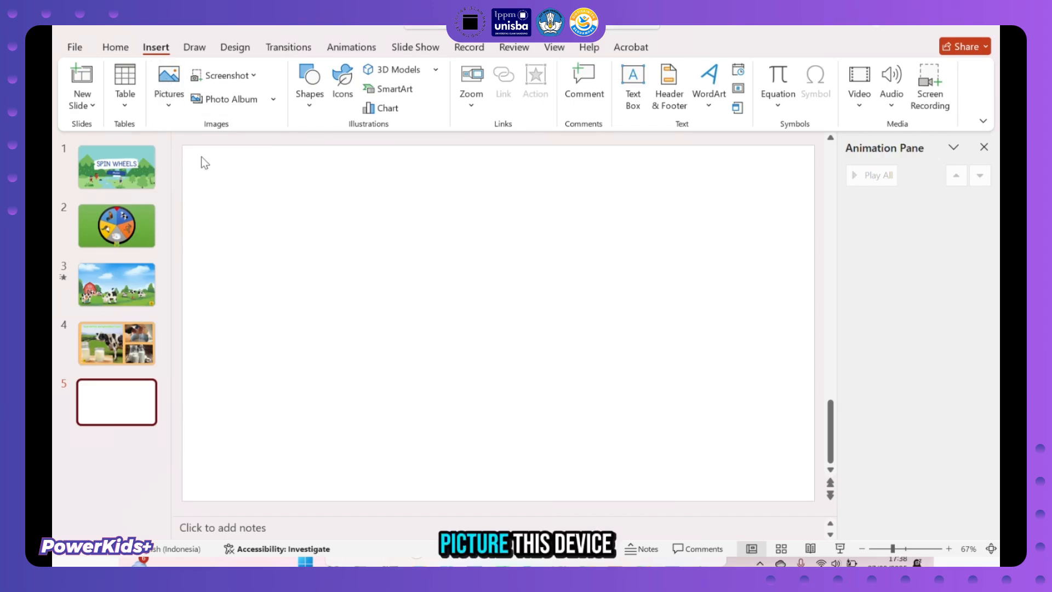
{"action": "scroll", "coordinate": [257, 203], "scroll_direction": "down", "scroll_amount": 5}
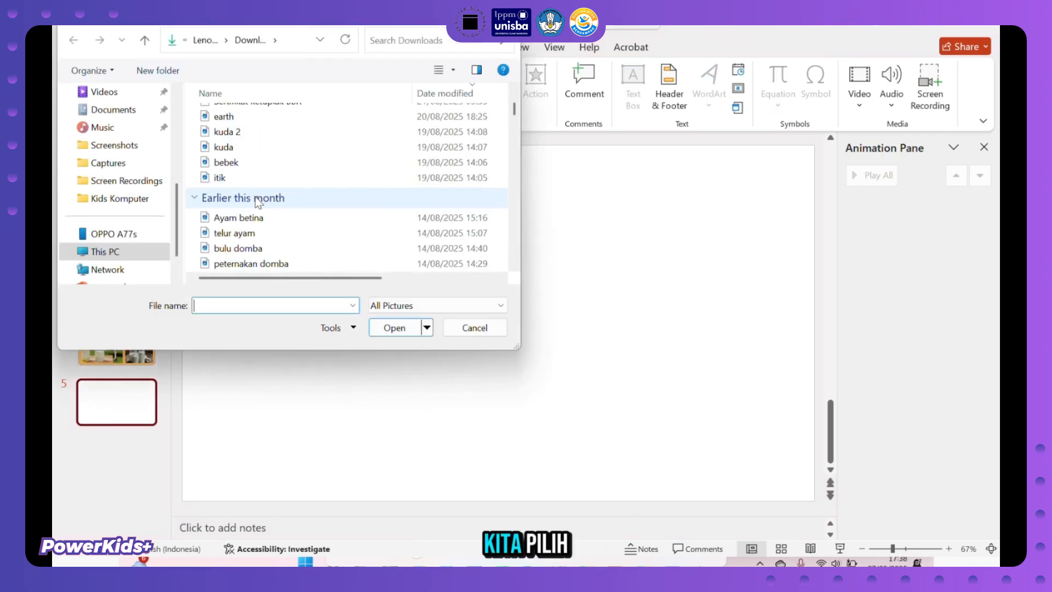
{"action": "scroll", "coordinate": [258, 203], "scroll_direction": "down", "scroll_amount": 1}
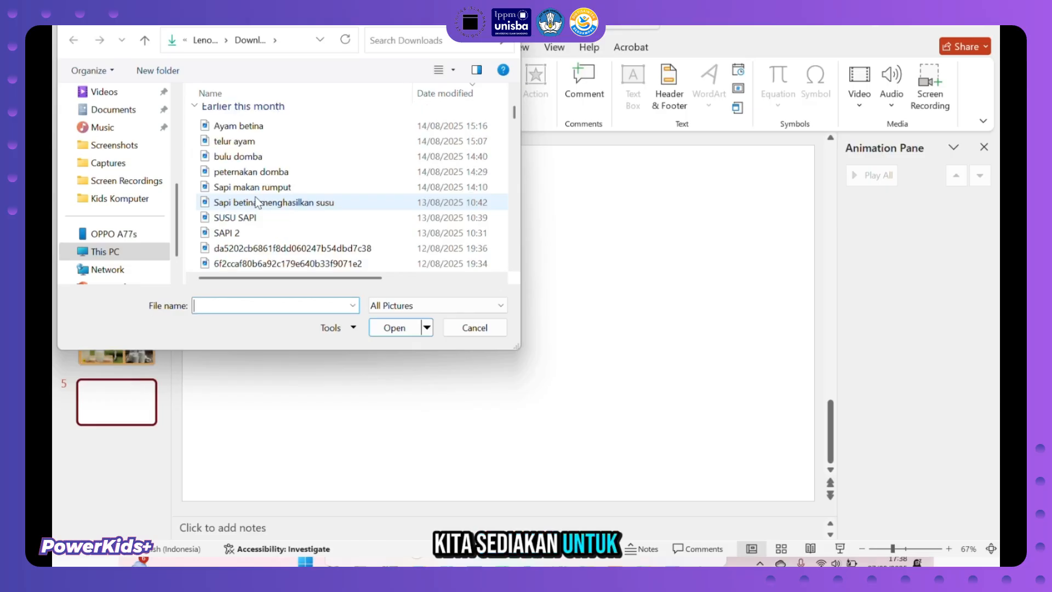
{"action": "double_click", "coordinate": [243, 140]}
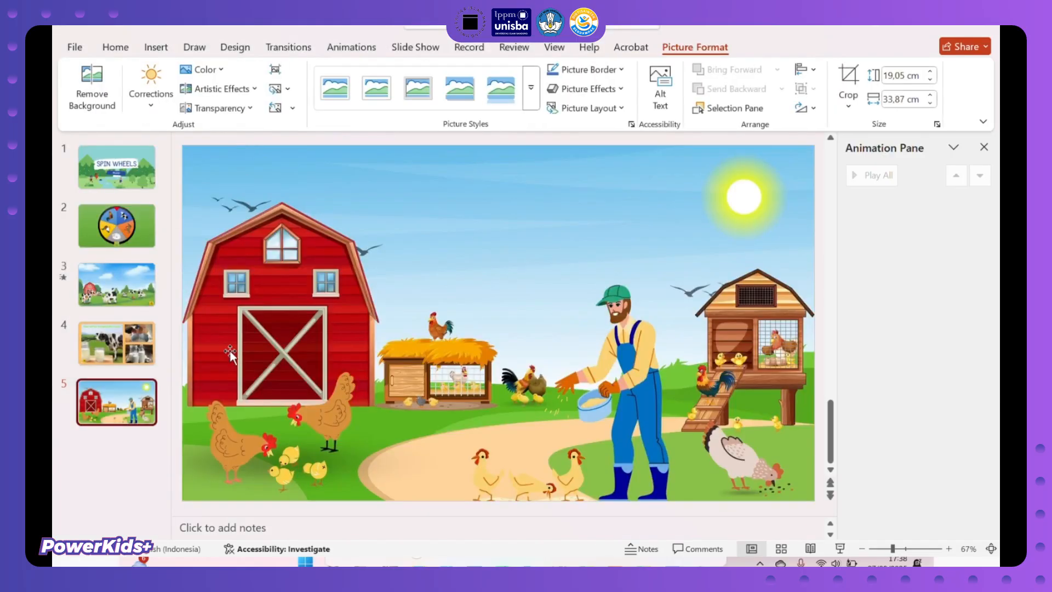
- Add another slide with the Blank layout after the chicken farm slide
{"action": "left_click", "coordinate": [156, 47]}
{"action": "left_click", "coordinate": [169, 90]}
{"action": "left_click", "coordinate": [115, 47]}
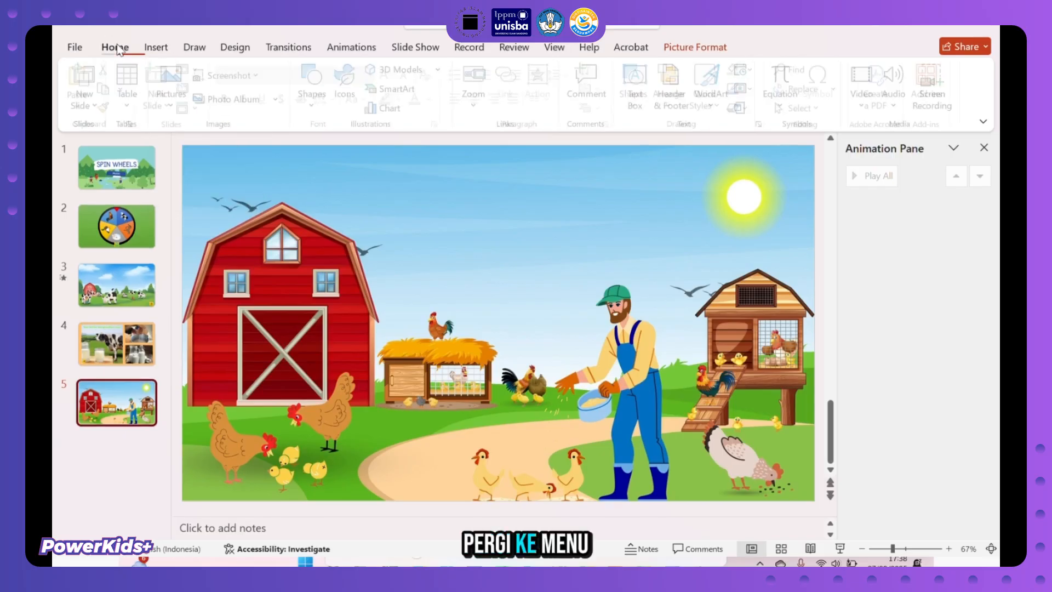
{"action": "left_click", "coordinate": [168, 110]}
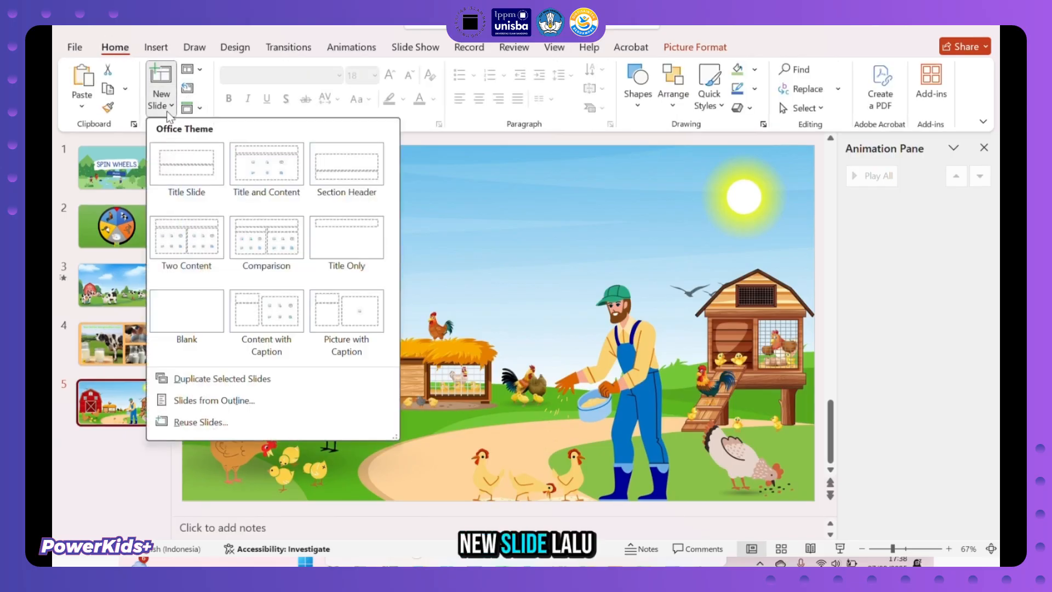
{"action": "left_click", "coordinate": [199, 305]}
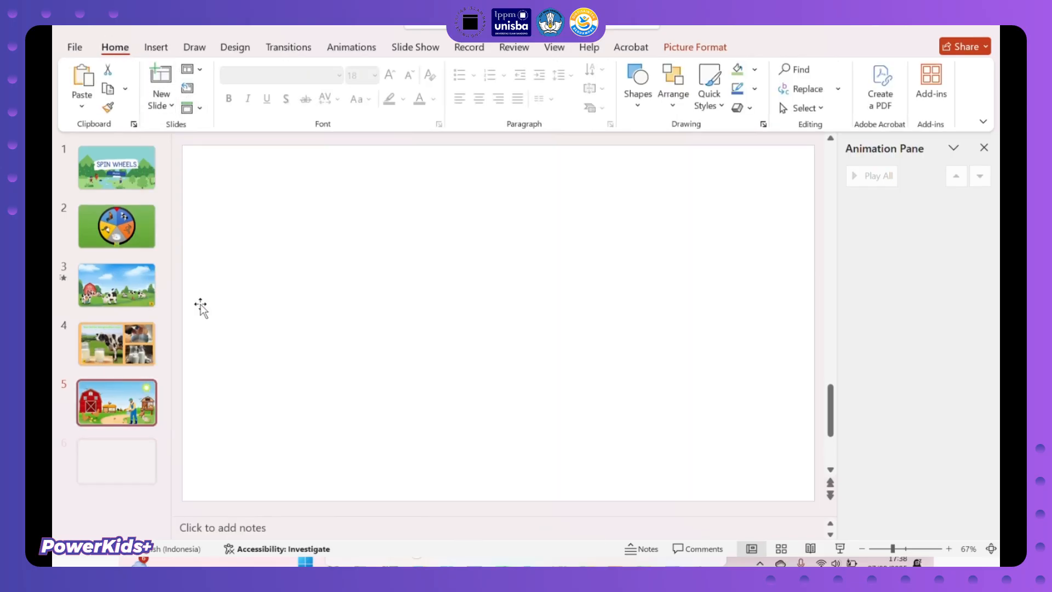
{"action": "left_click", "coordinate": [171, 110]}
- Insert the picture "Ayam betina" from the Downloads folder on this device onto the blank slide 6
{"action": "left_click", "coordinate": [163, 46]}
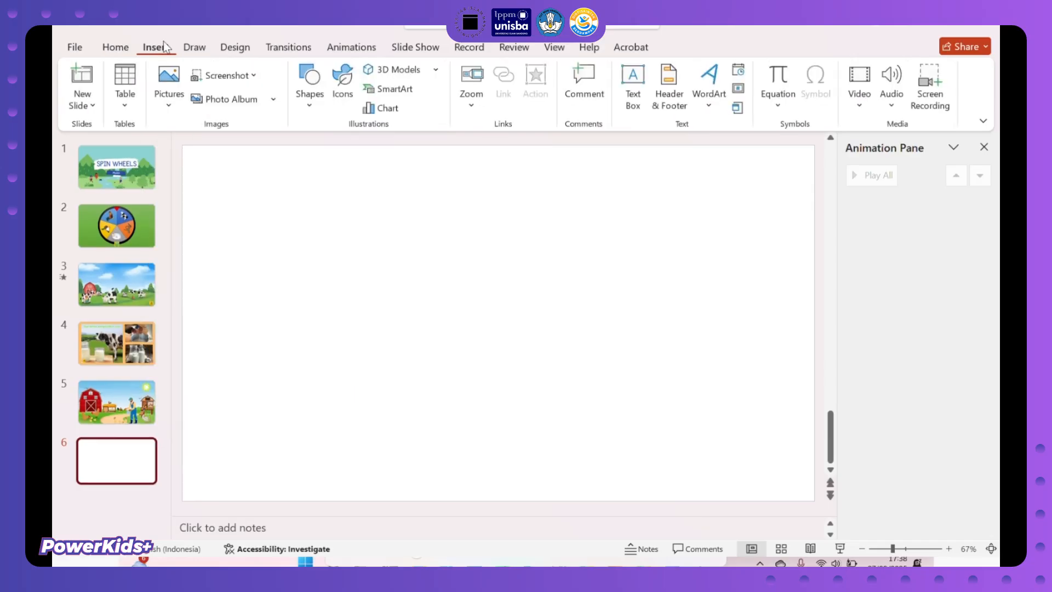
{"action": "left_click", "coordinate": [176, 110]}
{"action": "left_click", "coordinate": [201, 152]}
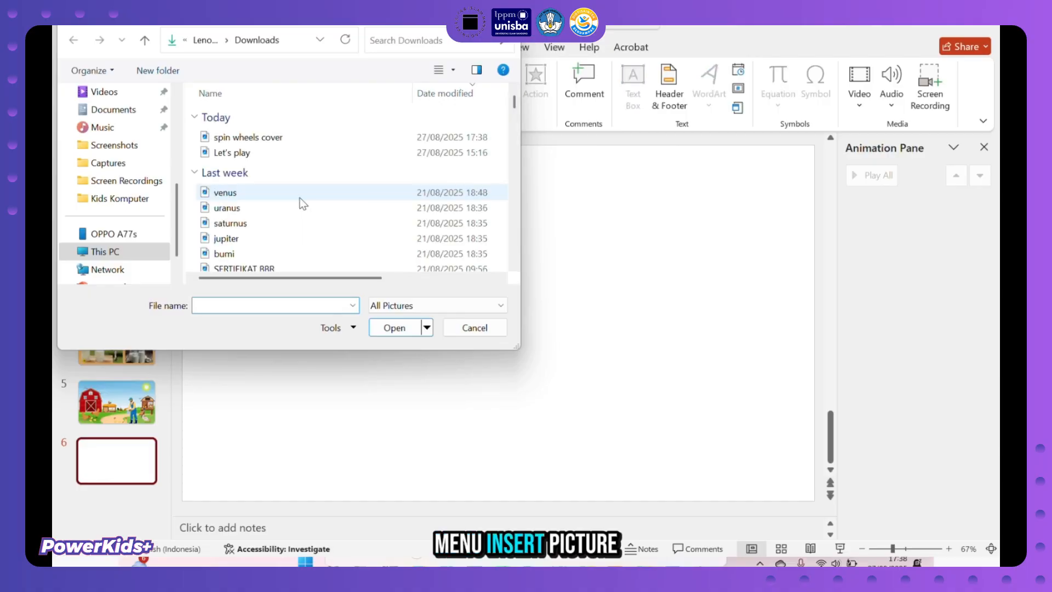
{"action": "scroll", "coordinate": [300, 200], "scroll_direction": "down", "scroll_amount": 5}
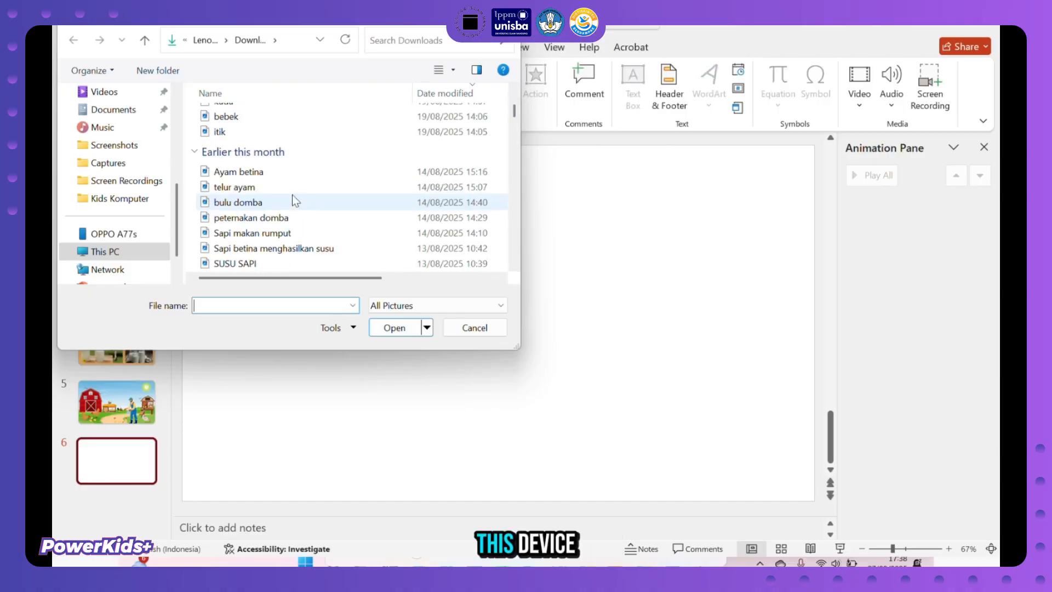
{"action": "left_click", "coordinate": [269, 178]}
{"action": "double_click", "coordinate": [269, 177]}
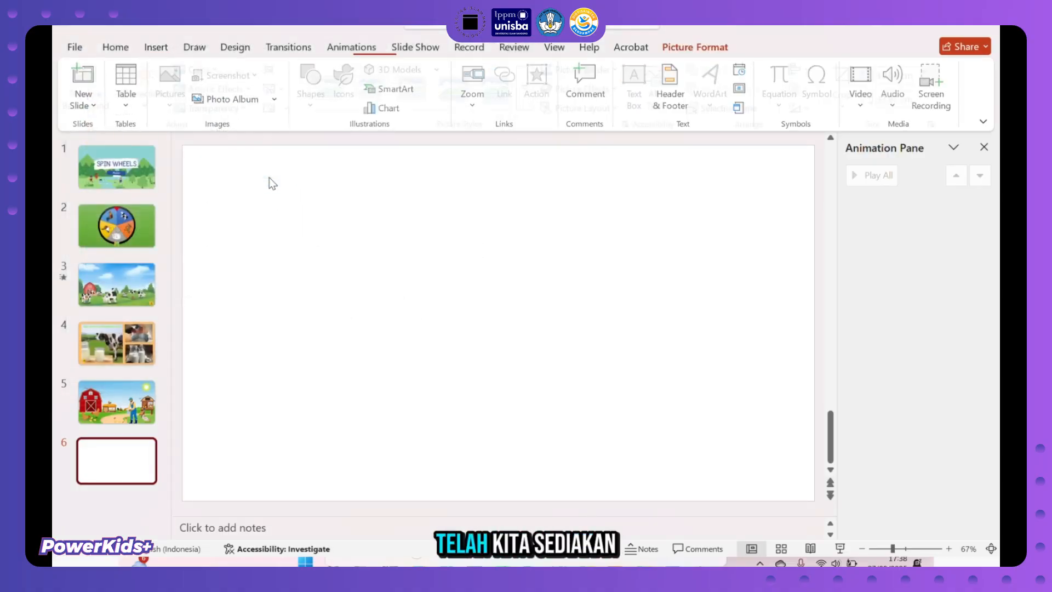
- Return to the chicken farm slide, slide 5, and search online pictures for "ayam"
{"action": "left_click", "coordinate": [117, 409]}
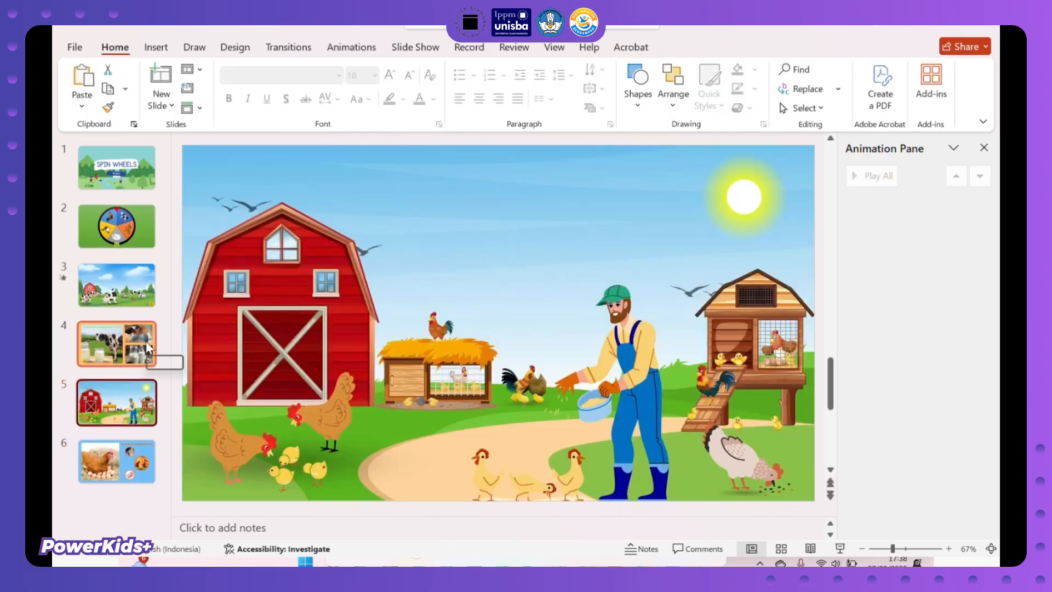
{"action": "left_click", "coordinate": [148, 347]}
{"action": "left_click", "coordinate": [117, 403]}
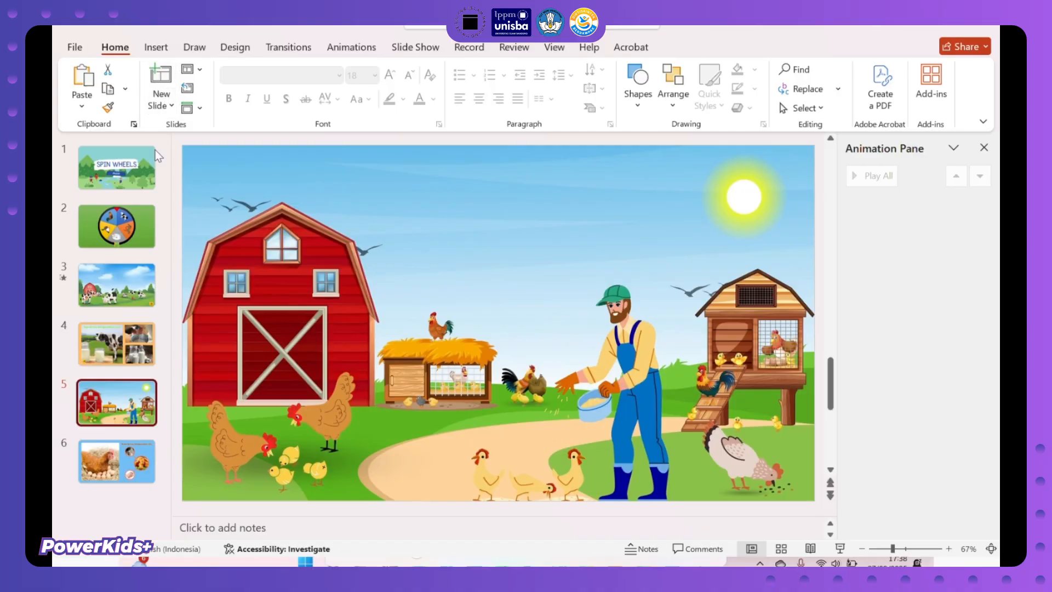
{"action": "left_click", "coordinate": [149, 48]}
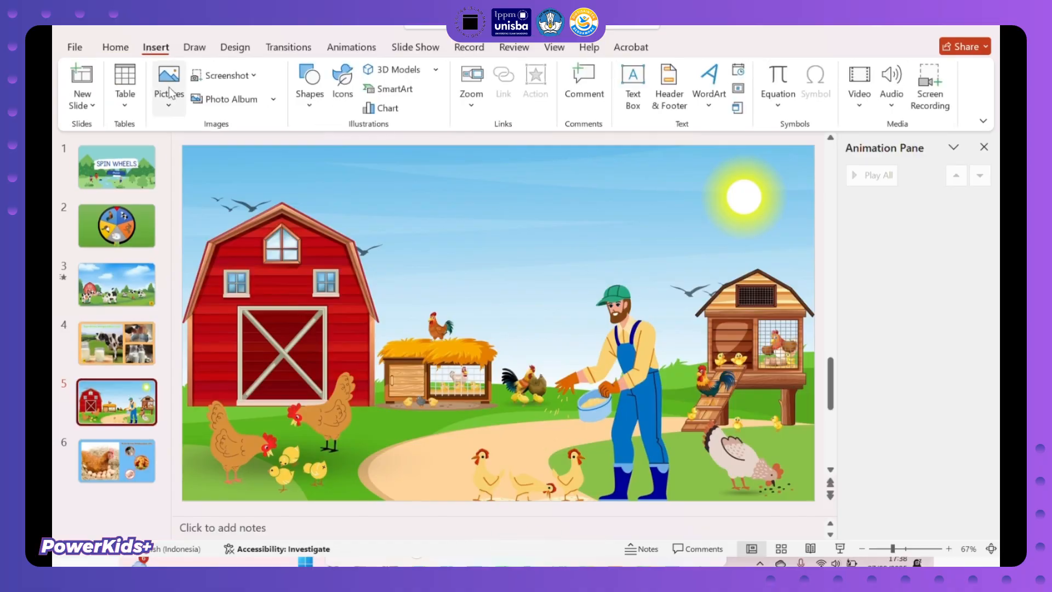
{"action": "left_click", "coordinate": [170, 94]}
{"action": "left_click", "coordinate": [189, 196]}
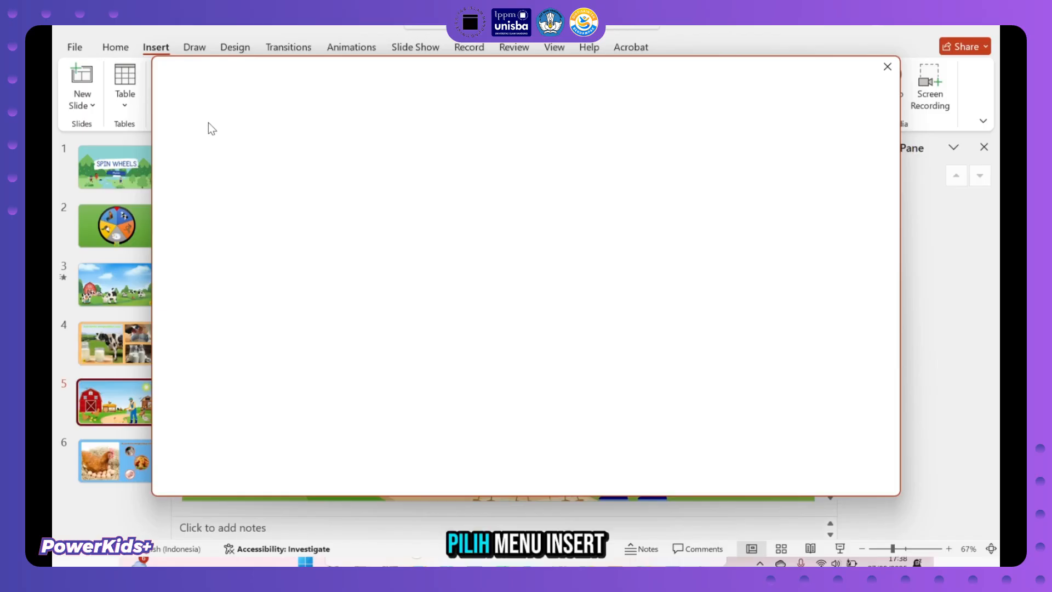
{"action": "type", "text": "ayam"}
{"action": "key", "text": "Return"}
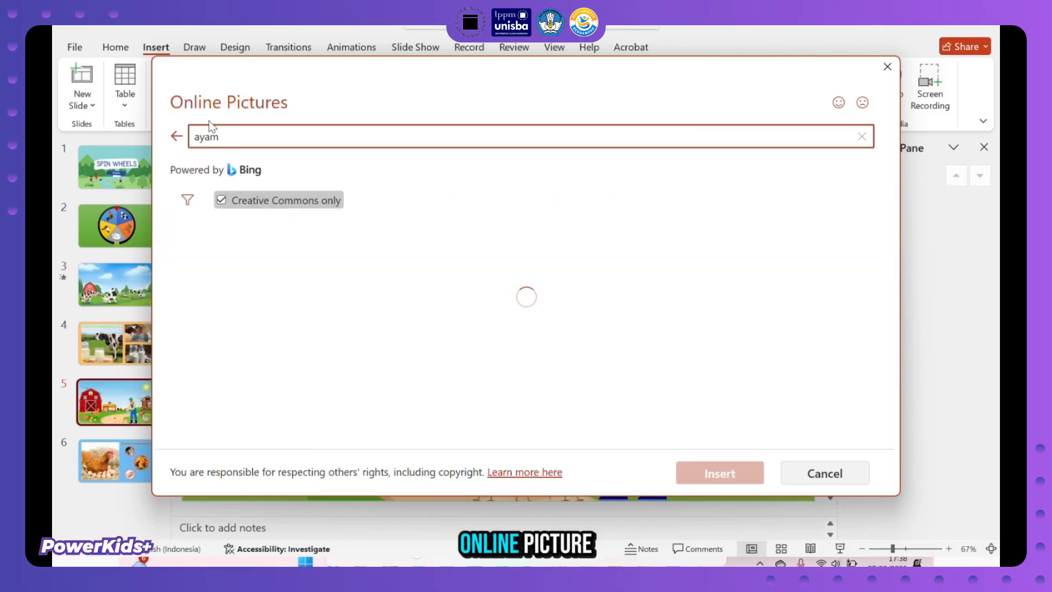
- Refine the online picture search to "ayam kartun" and insert the standing rooster with dark green tail feathers
{"action": "left_click", "coordinate": [272, 128]}
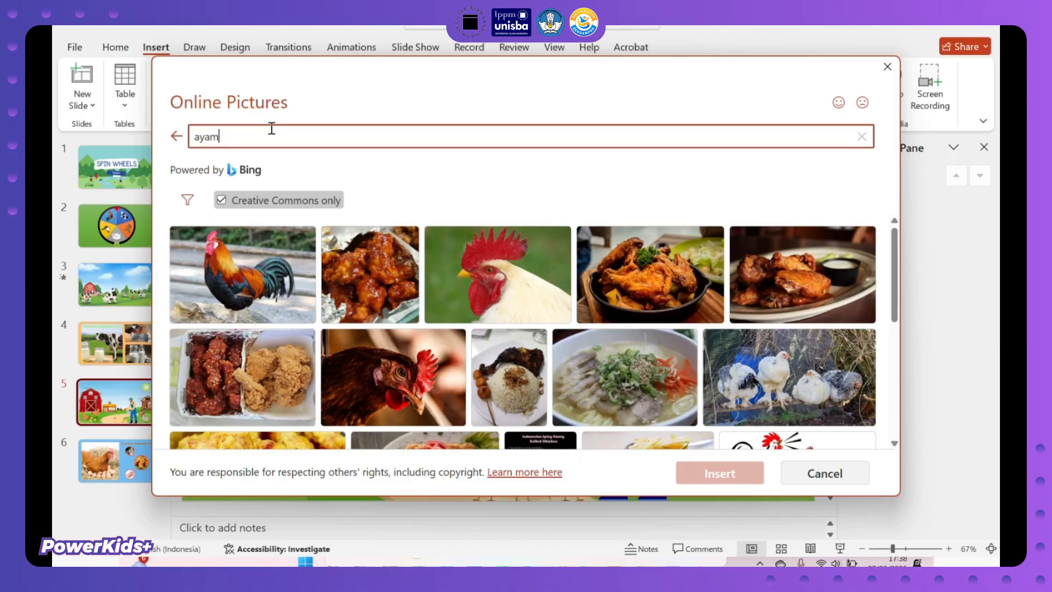
{"action": "type", "text": "kartun"}
{"action": "key", "text": "Return"}
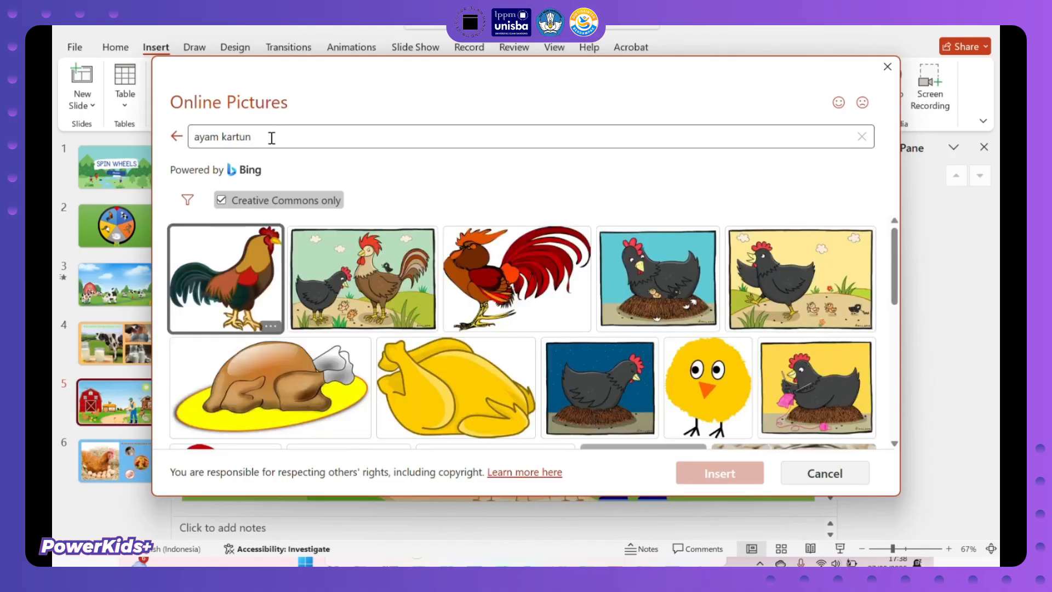
{"action": "left_click", "coordinate": [260, 305]}
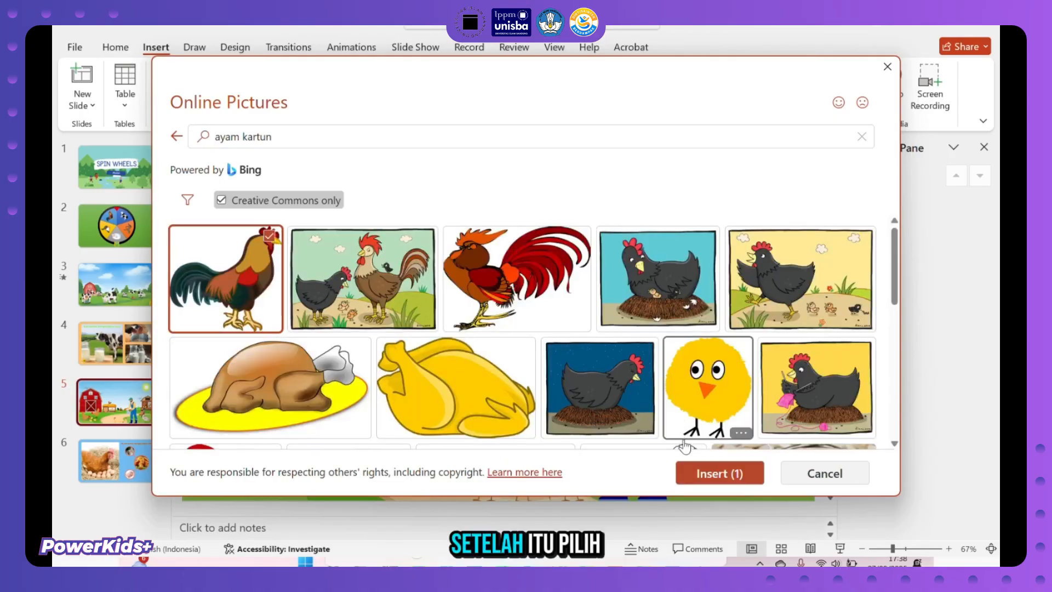
{"action": "left_click", "coordinate": [710, 474]}
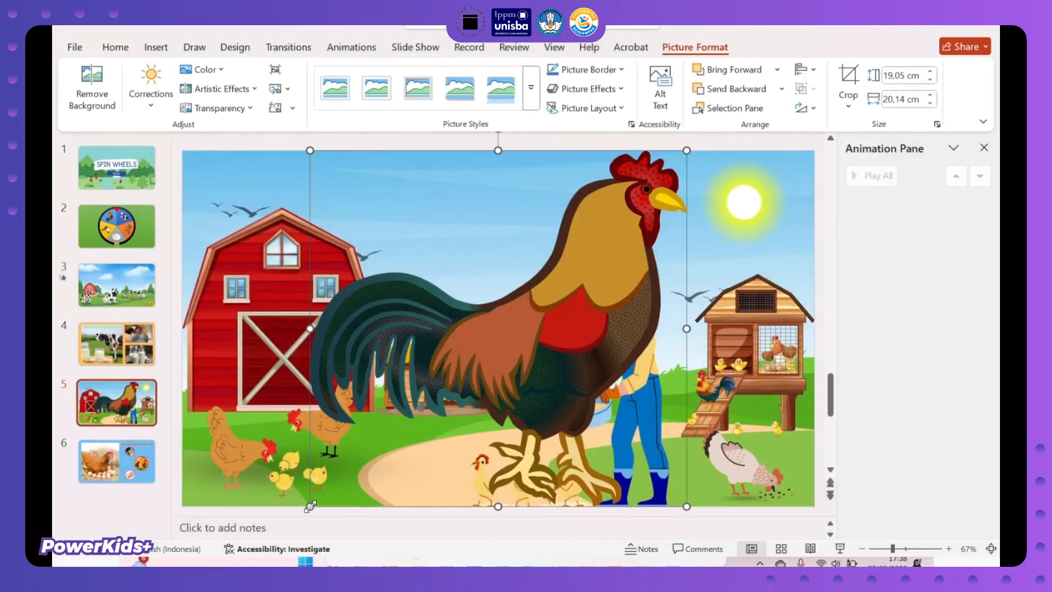
- Shrink the rooster to about 4.37 by 5.02 cm, facing the farmer, and place it between the brown hens and the yellow chickens
{"action": "left_click_drag", "start_coordinate": [310, 506], "coordinate": [428, 437]}
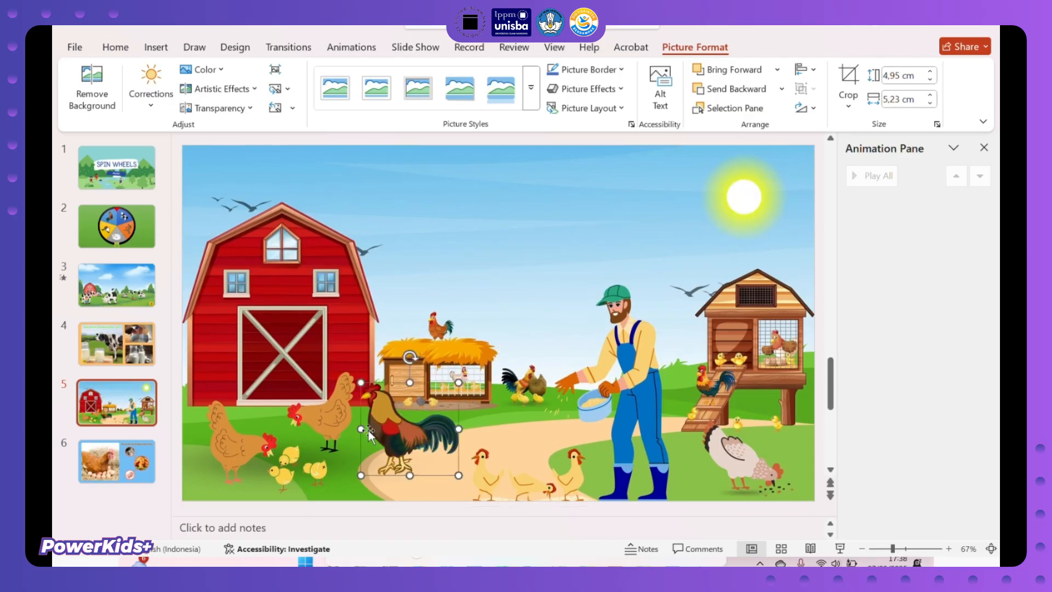
{"action": "left_click_drag", "start_coordinate": [361, 429], "coordinate": [565, 429]}
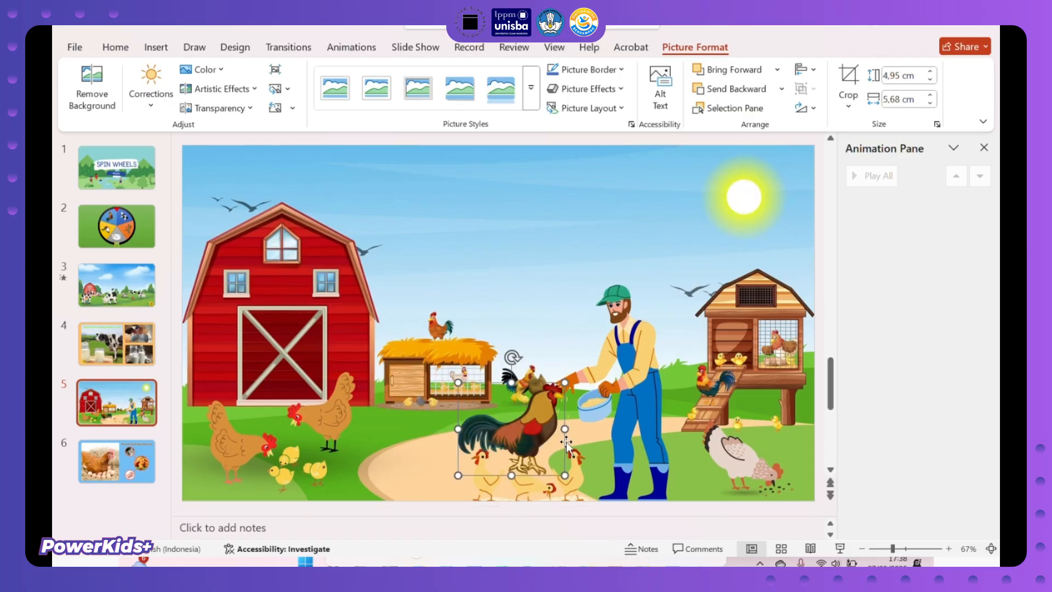
{"action": "left_click_drag", "start_coordinate": [565, 475], "coordinate": [419, 465]}
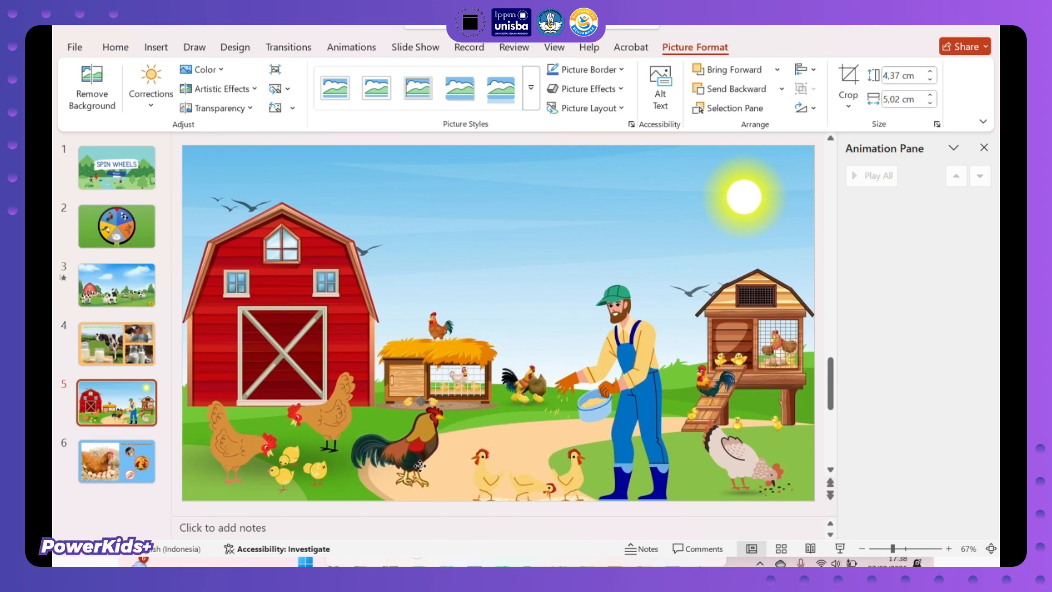
- Add the Teeter emphasis animation to the inserted rooster picture
{"action": "left_click", "coordinate": [351, 49]}
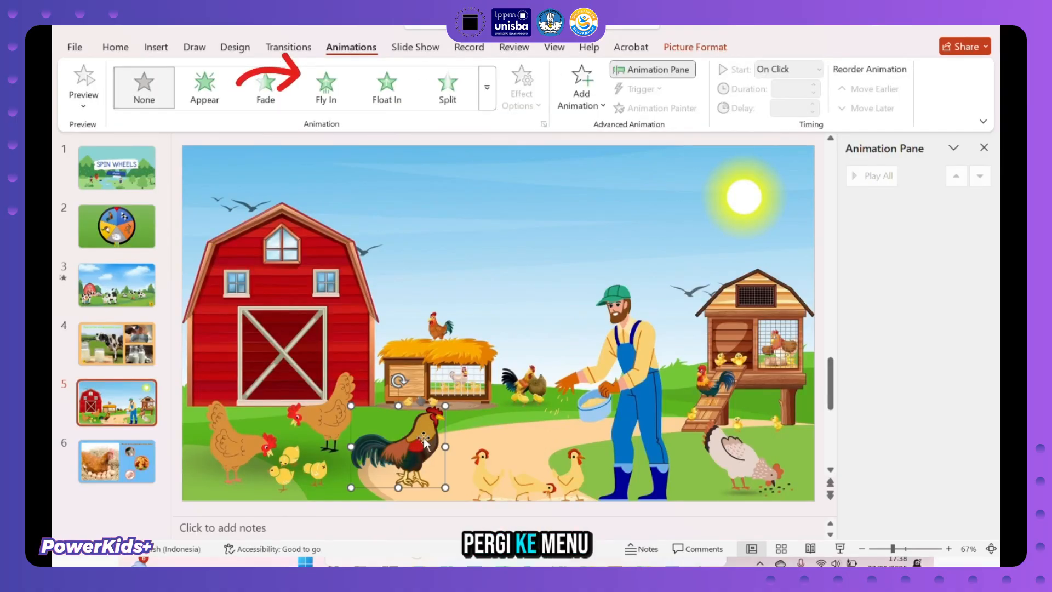
{"action": "left_click", "coordinate": [571, 98]}
{"action": "left_click", "coordinate": [702, 314]}
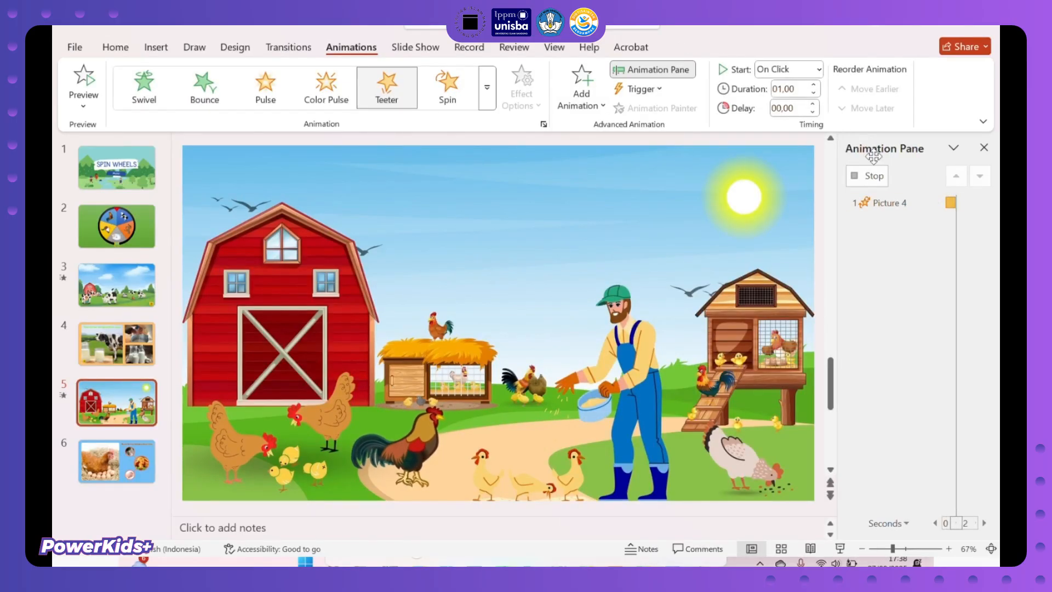
- Set the rooster's Teeter animation to start With Previous and repeat Until End of Slide
{"action": "left_click", "coordinate": [983, 203]}
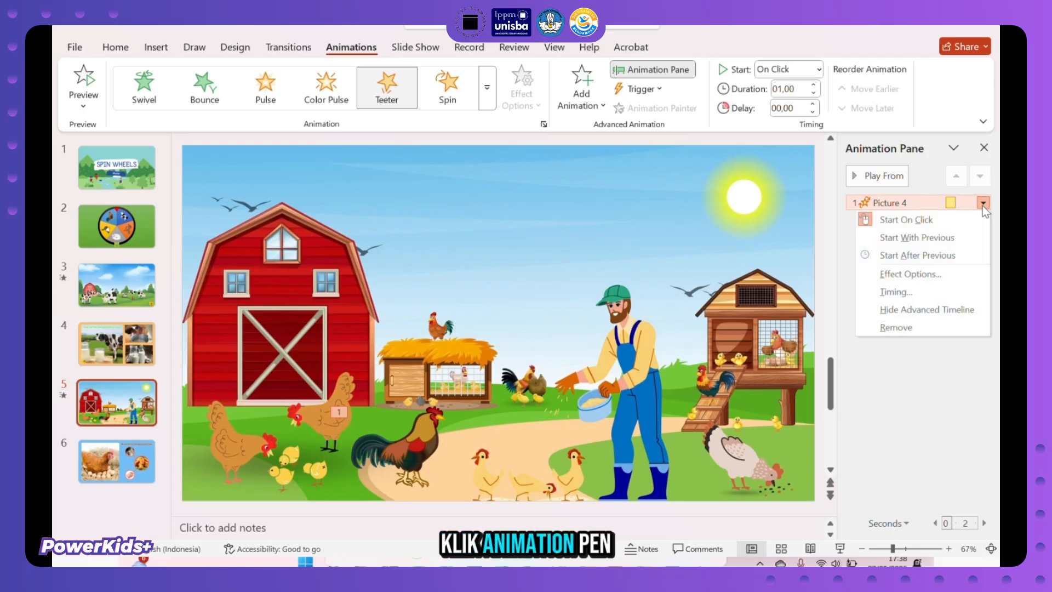
{"action": "left_click", "coordinate": [896, 292]}
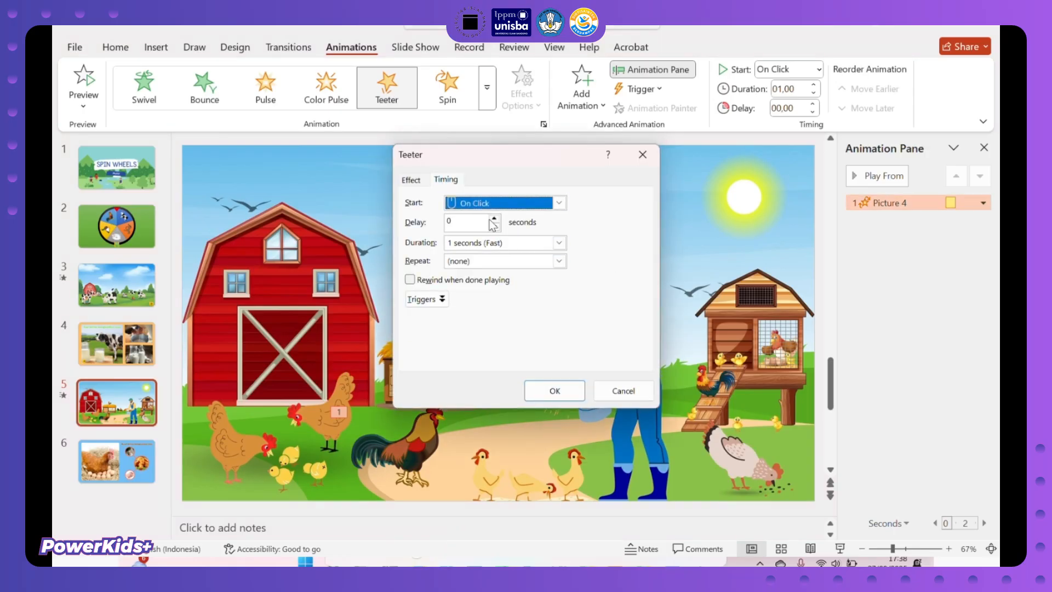
{"action": "left_click", "coordinate": [512, 205]}
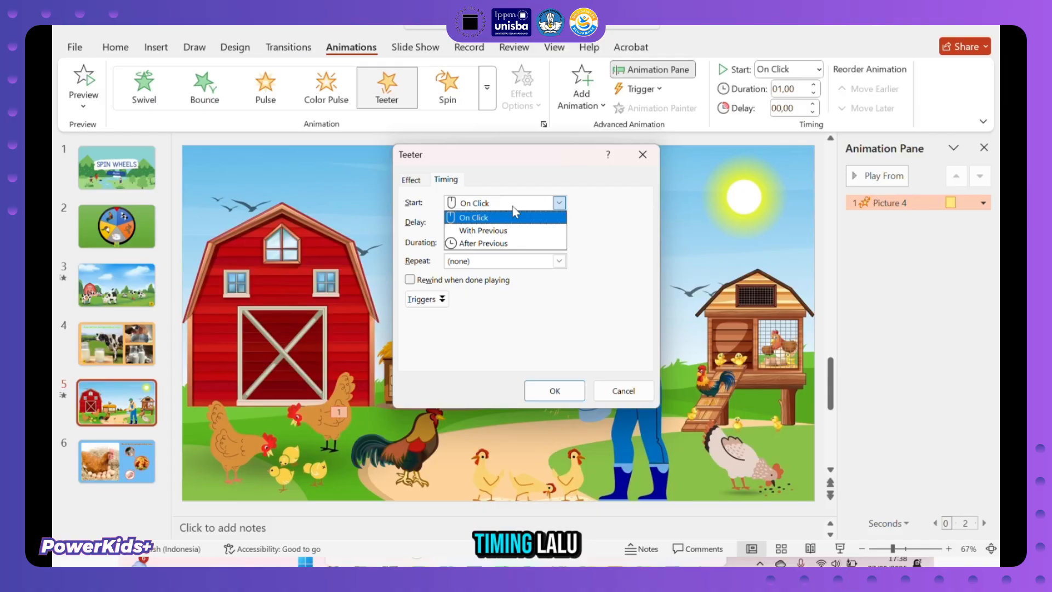
{"action": "left_click", "coordinate": [486, 230]}
{"action": "left_click", "coordinate": [565, 261]}
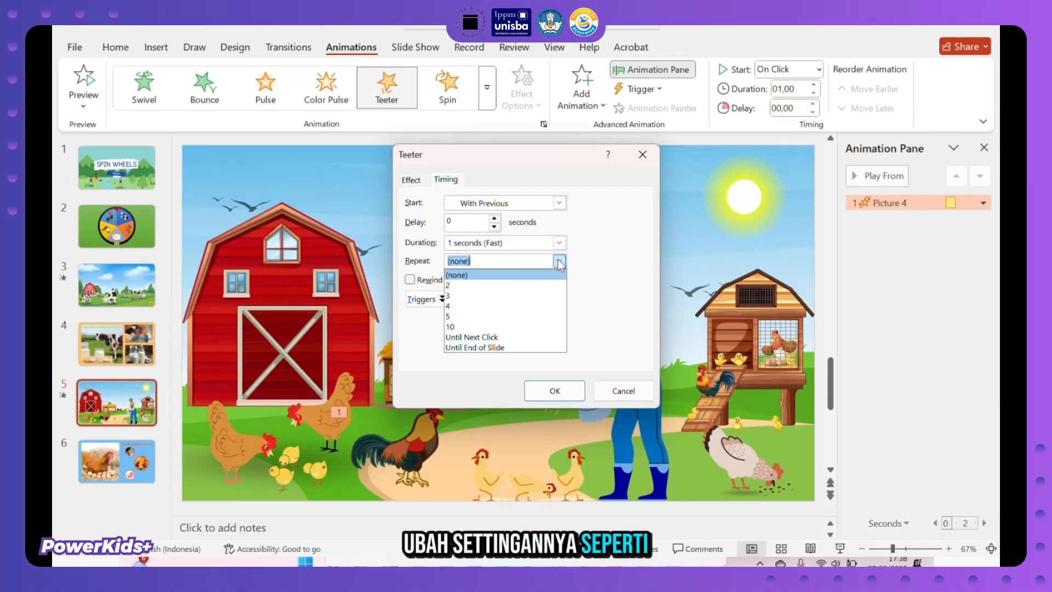
{"action": "left_click", "coordinate": [485, 348]}
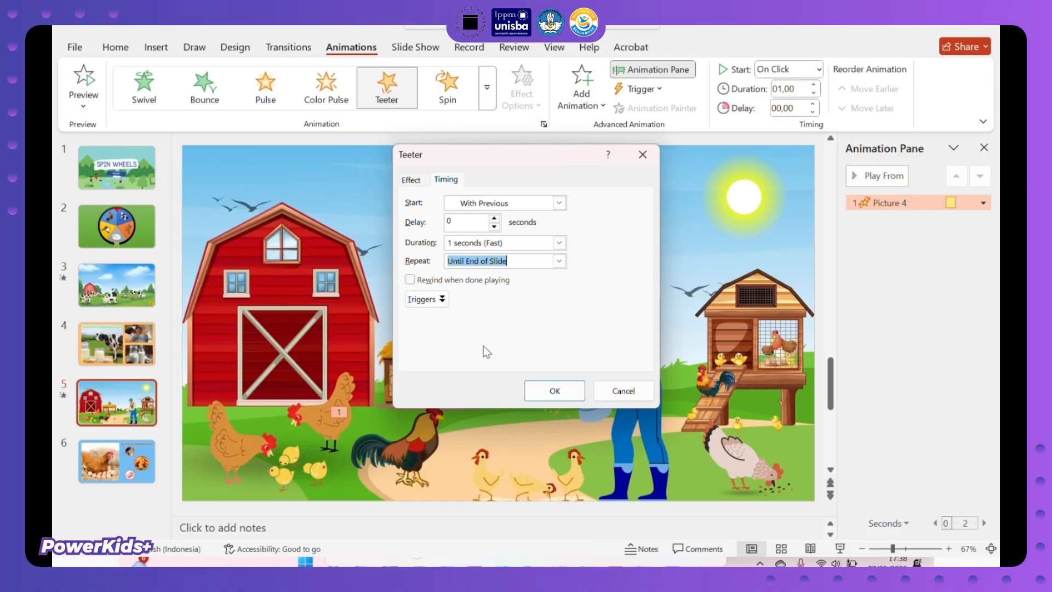
{"action": "left_click", "coordinate": [545, 390]}
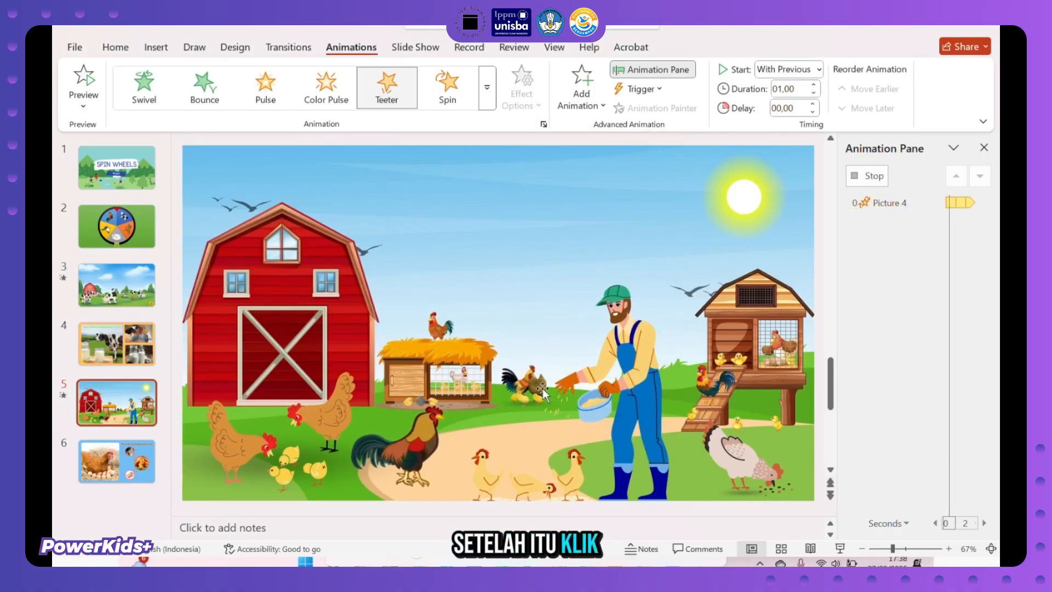
- Add a mouse-click action to the dark-tailed rooster picture that hyperlinks to Slide 6
{"action": "left_click", "coordinate": [171, 51]}
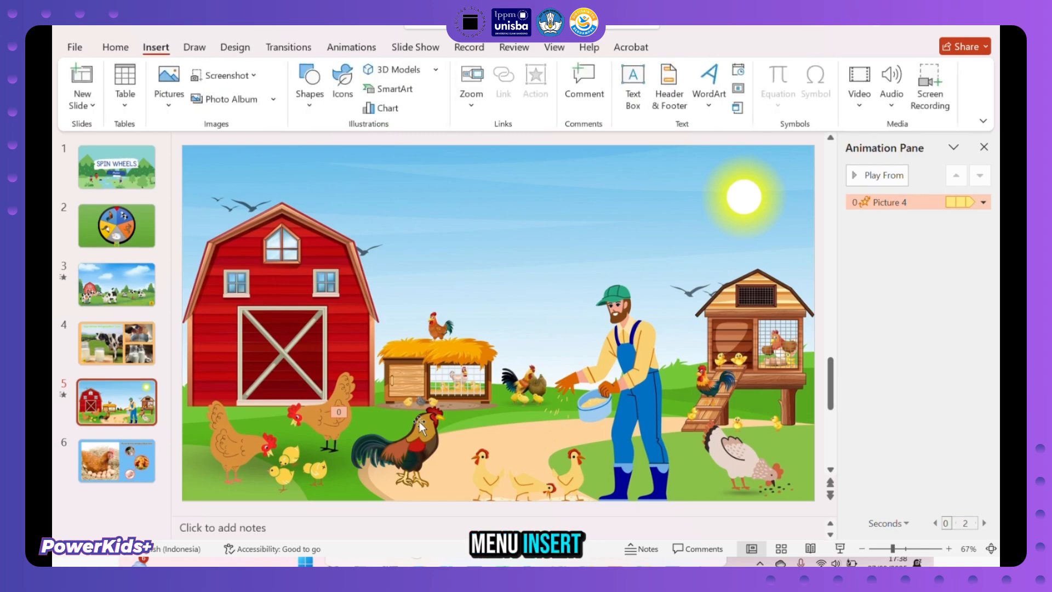
{"action": "left_click", "coordinate": [417, 436]}
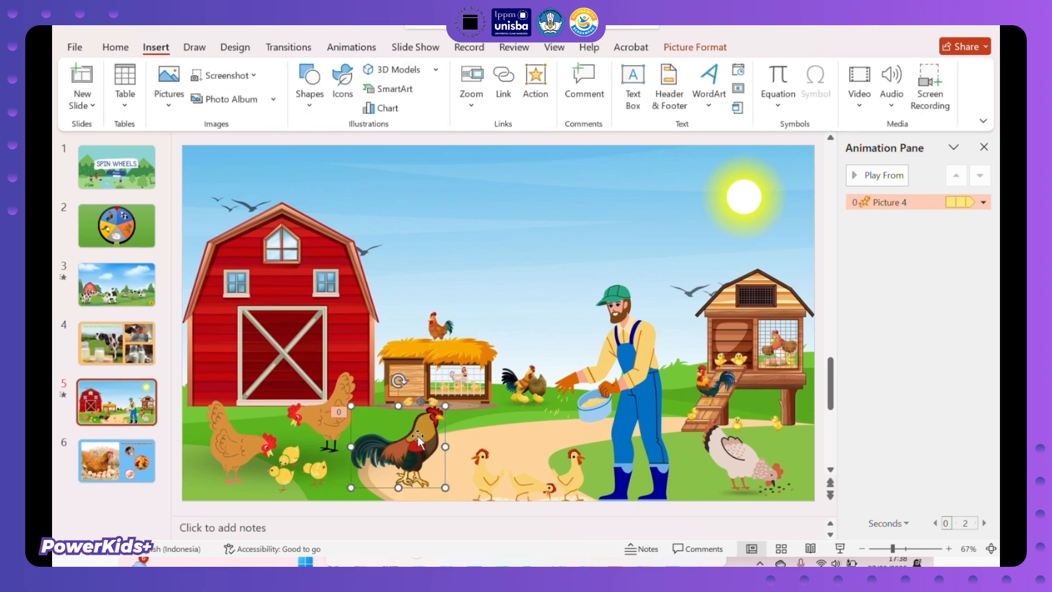
{"action": "left_click", "coordinate": [523, 80]}
{"action": "left_click", "coordinate": [452, 220]}
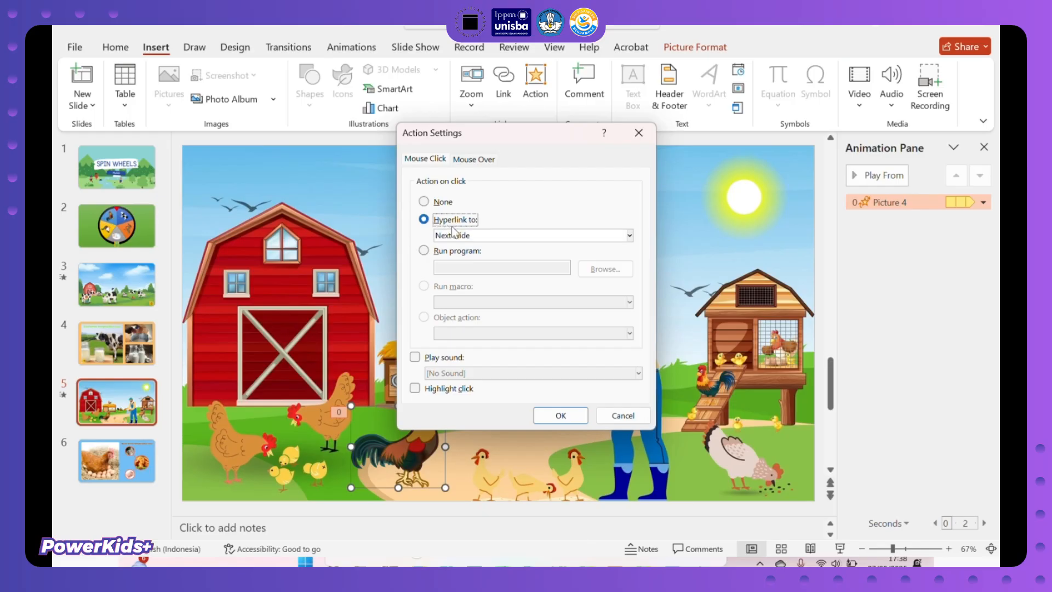
{"action": "left_click", "coordinate": [460, 235]}
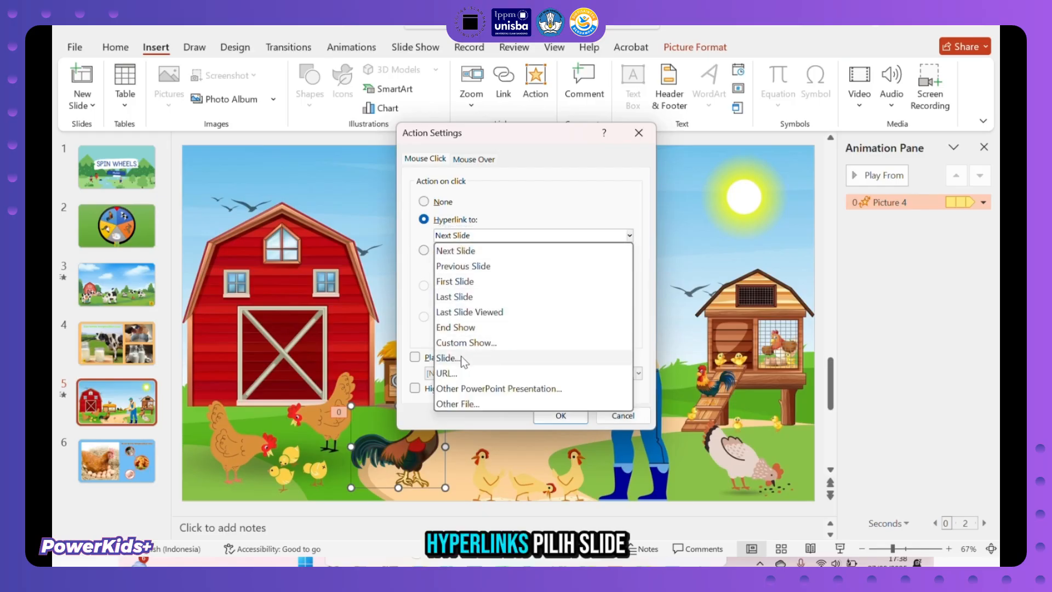
{"action": "left_click", "coordinate": [462, 357]}
{"action": "left_click", "coordinate": [376, 262]}
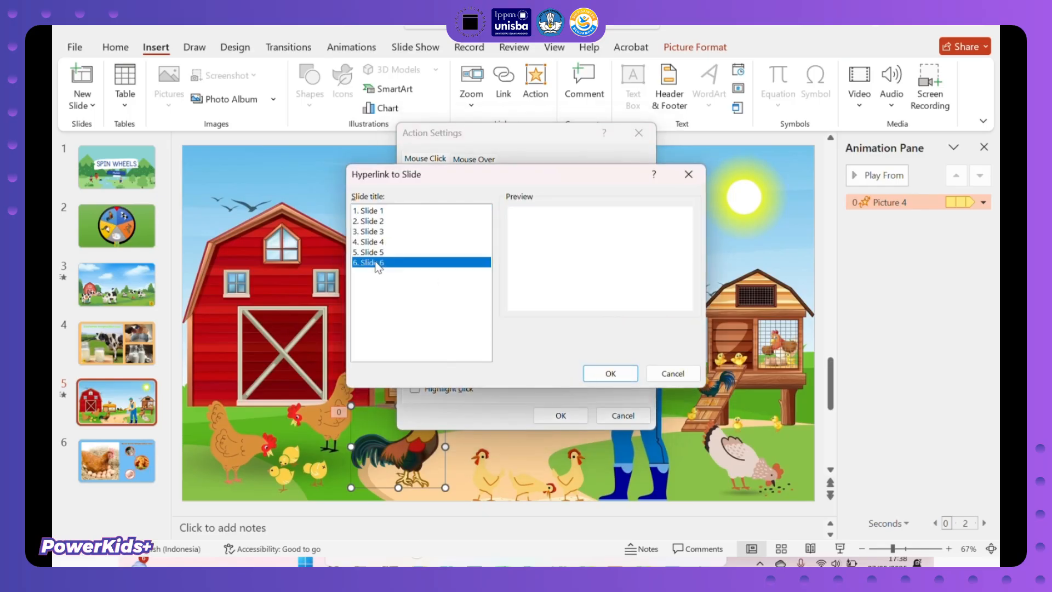
{"action": "left_click", "coordinate": [610, 375]}
{"action": "left_click", "coordinate": [567, 414]}
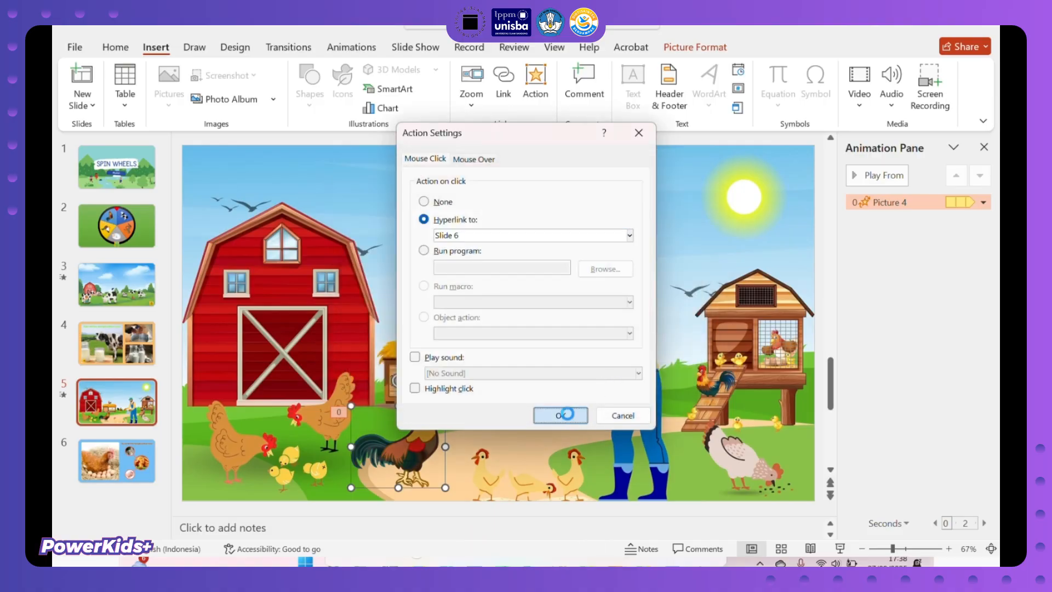
- Draw a home action button about 1.75 cm high and 1.64 cm wide in the lower-right corner of slide 5
{"action": "left_click", "coordinate": [188, 48]}
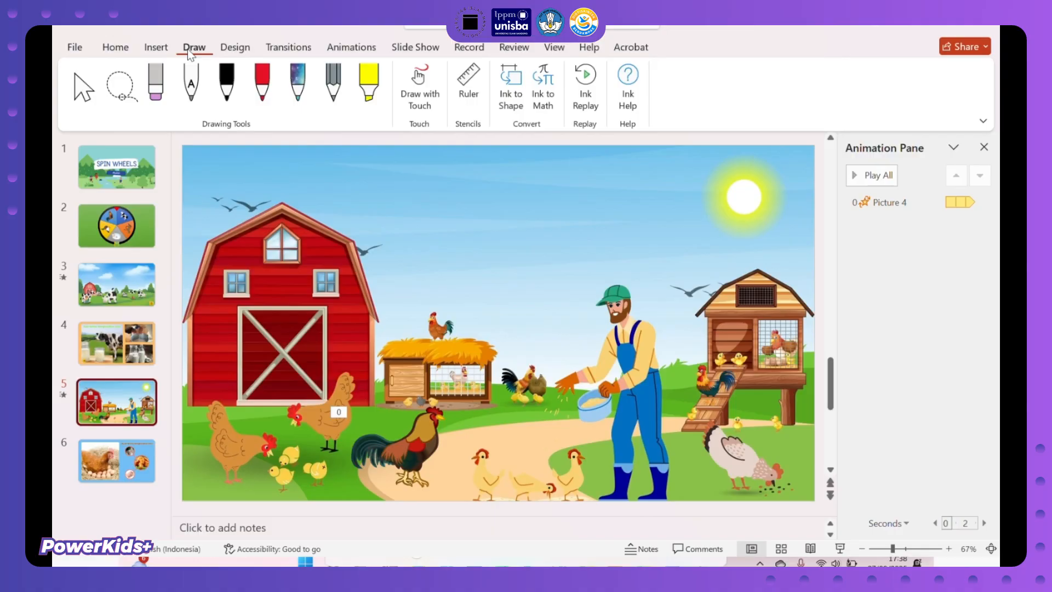
{"action": "left_click", "coordinate": [158, 48]}
{"action": "left_click", "coordinate": [310, 82]}
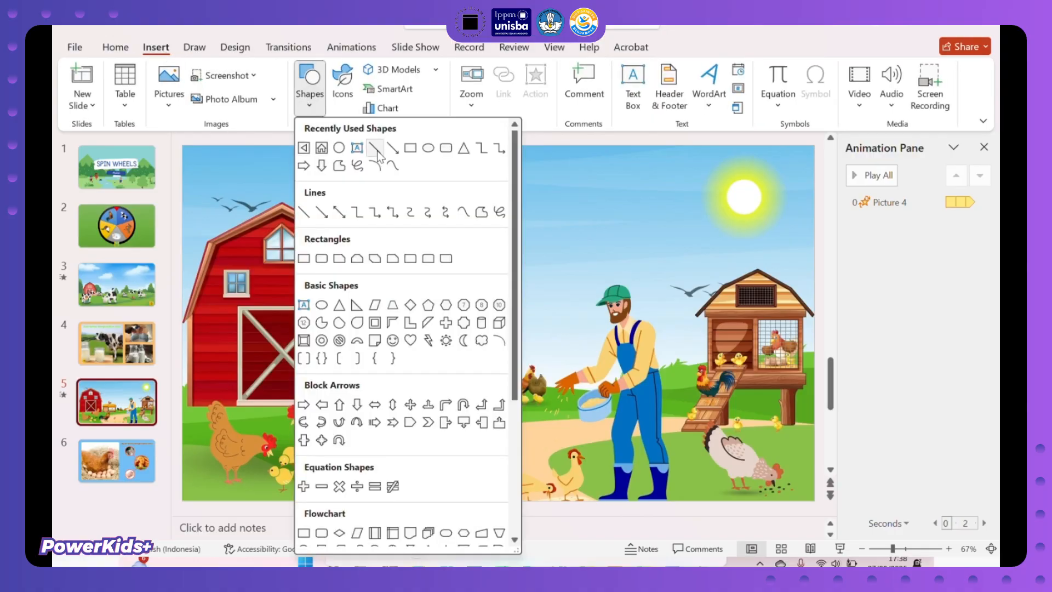
{"action": "left_click", "coordinate": [321, 147]}
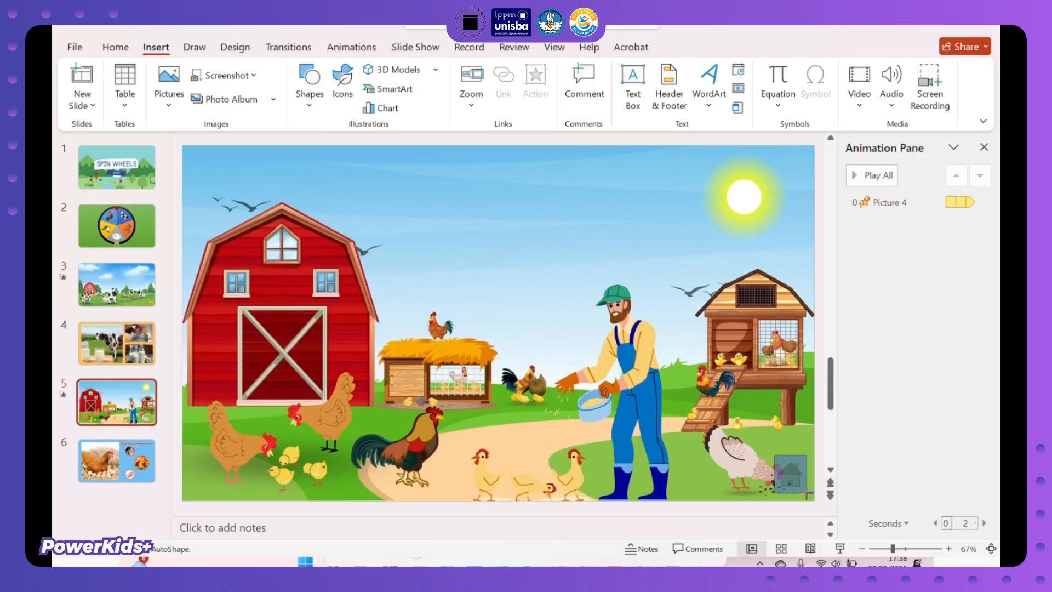
{"action": "left_click_drag", "start_coordinate": [805, 489], "coordinate": [804, 488]}
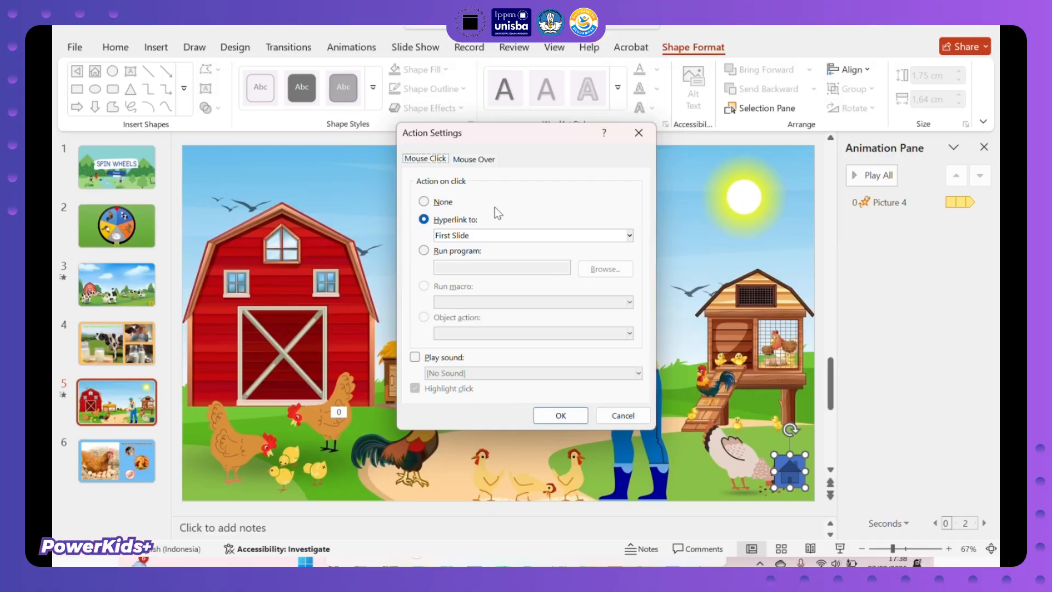
- Set the home button's click action to hyperlink to Slide 2
{"action": "left_click", "coordinate": [479, 237]}
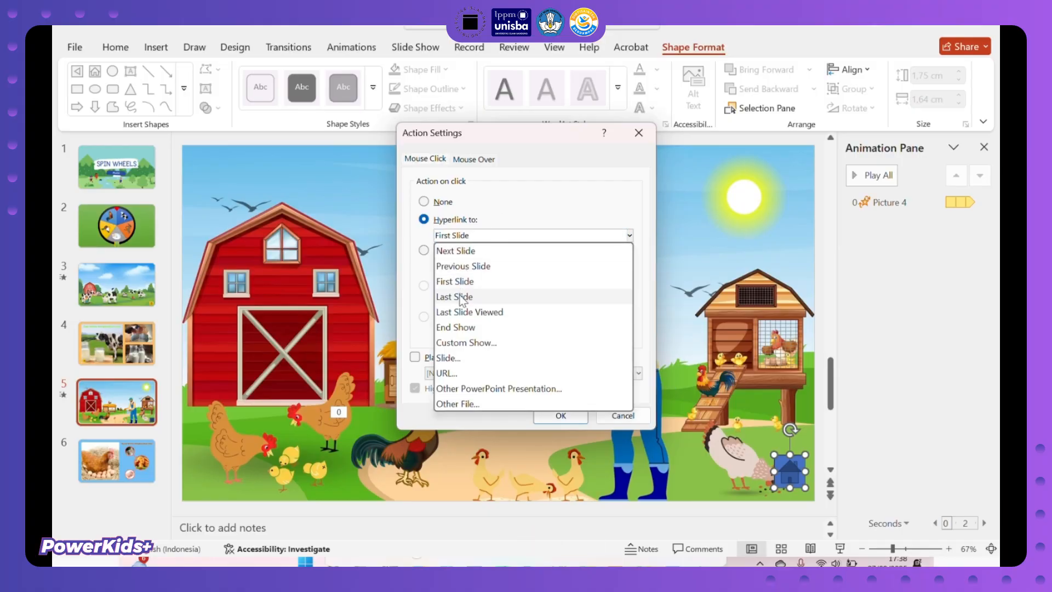
{"action": "left_click", "coordinate": [466, 363]}
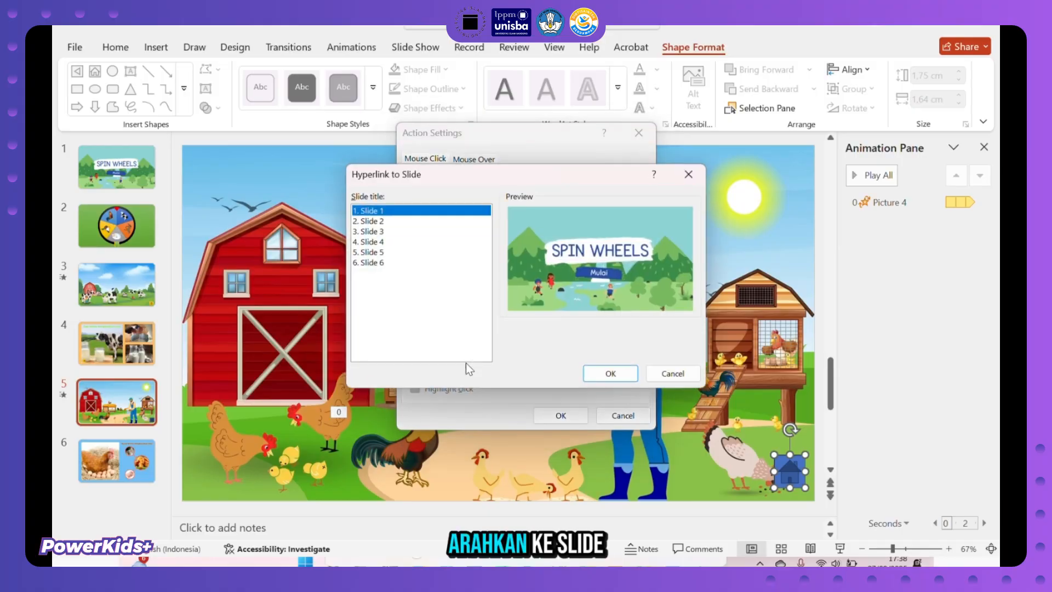
{"action": "left_click", "coordinate": [413, 221]}
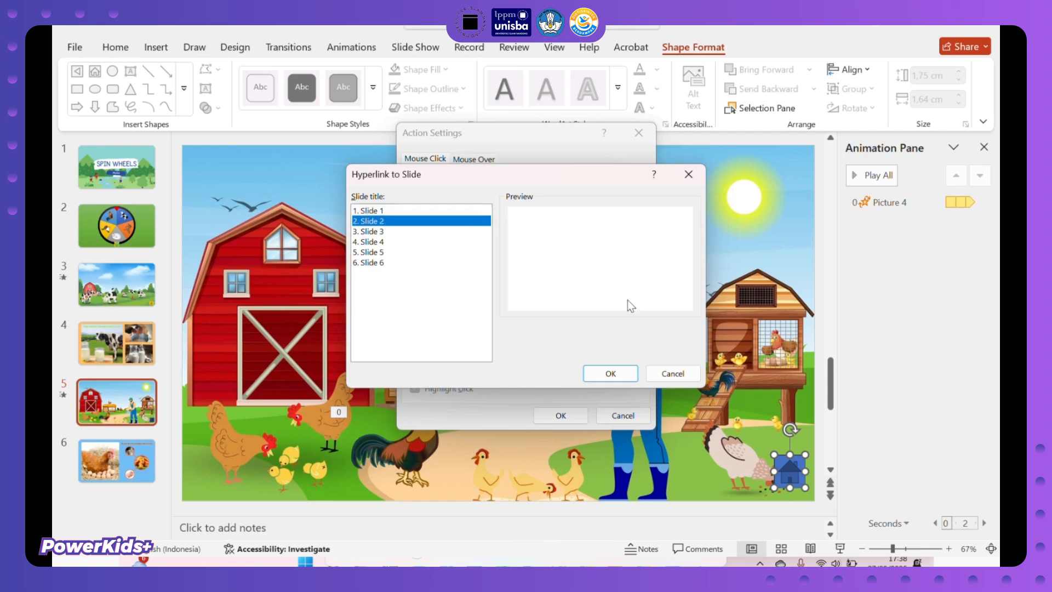
{"action": "left_click", "coordinate": [618, 377]}
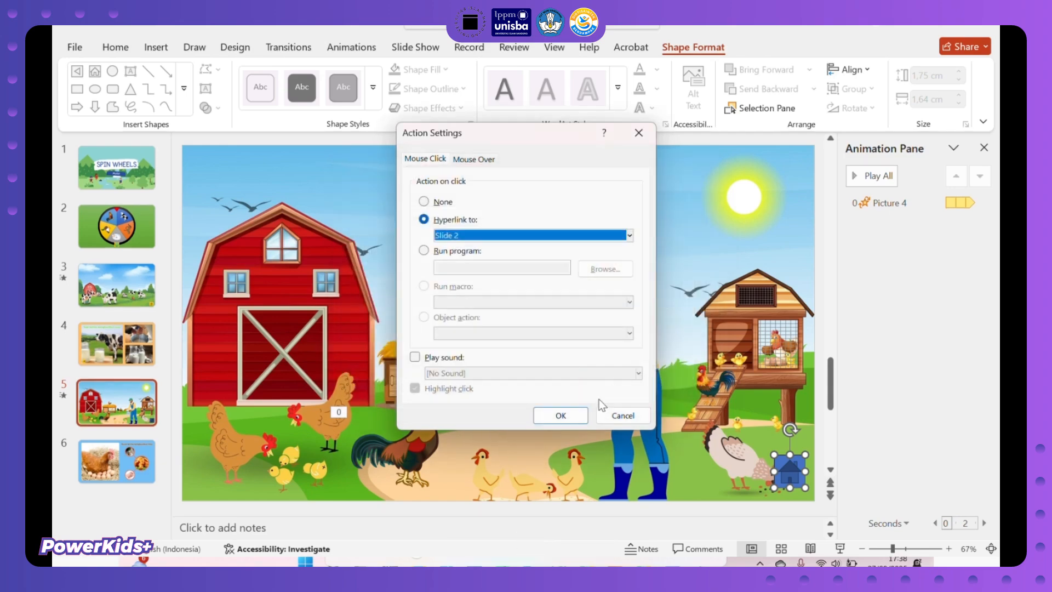
{"action": "left_click", "coordinate": [561, 415]}
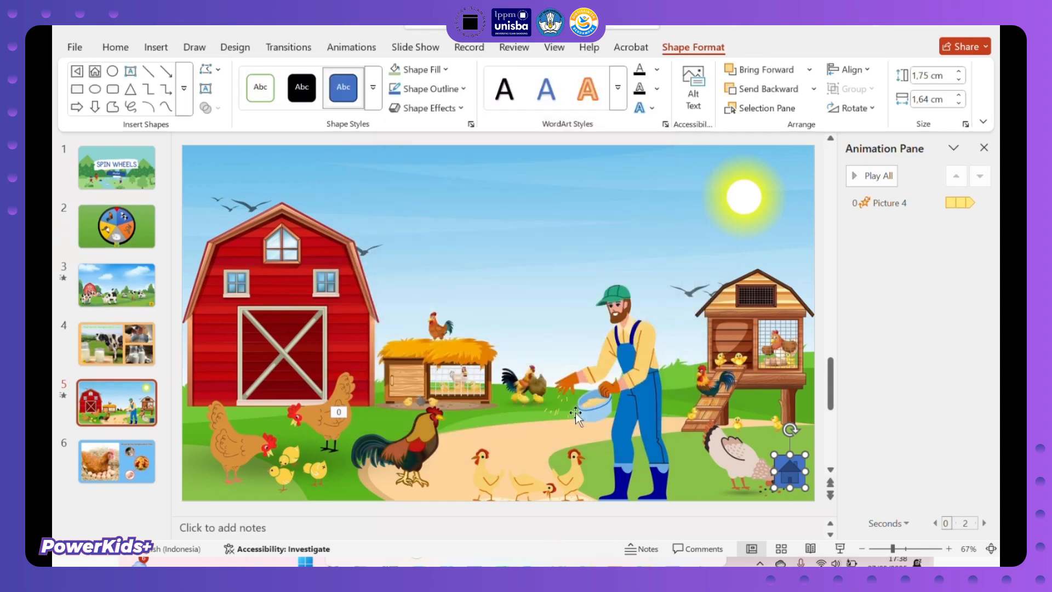
- Apply the yellow style from the last row of theme styles to the home button and nudge it slightly down
{"action": "left_click", "coordinate": [375, 88]}
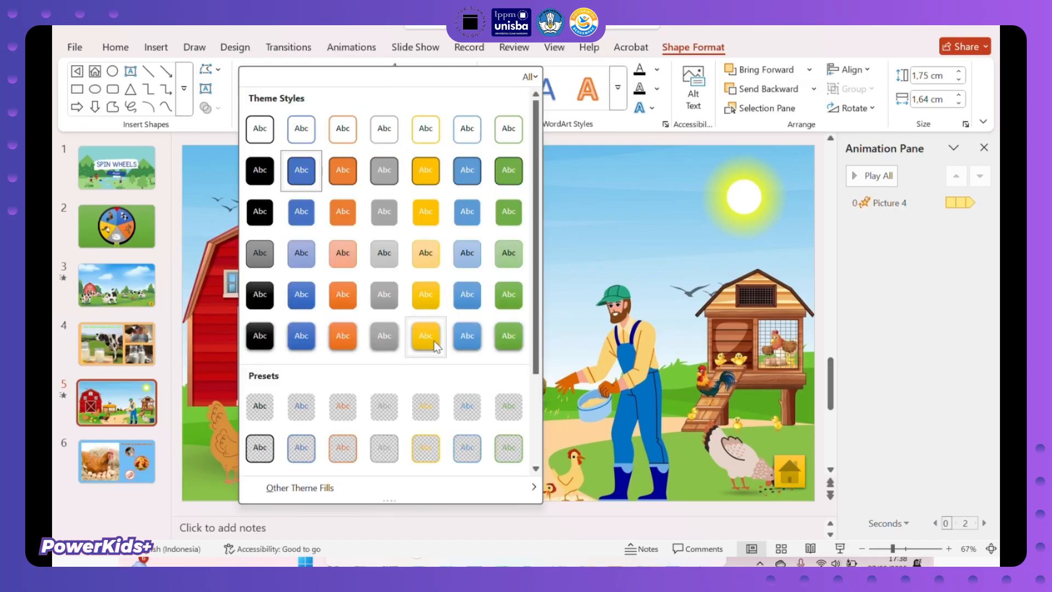
{"action": "left_click", "coordinate": [435, 341]}
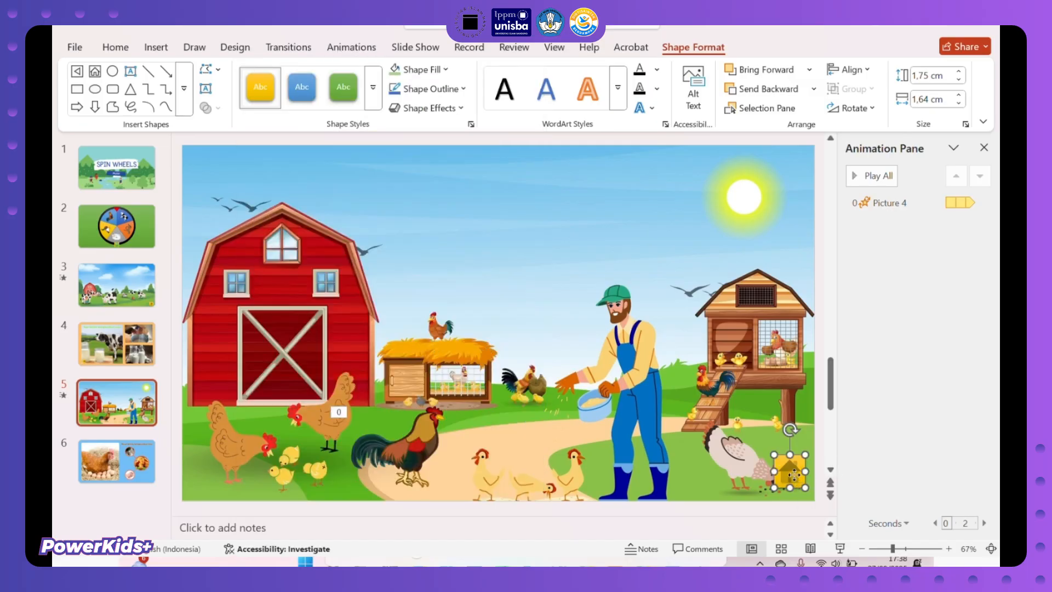
{"action": "left_click_drag", "start_coordinate": [791, 481], "coordinate": [791, 484]}
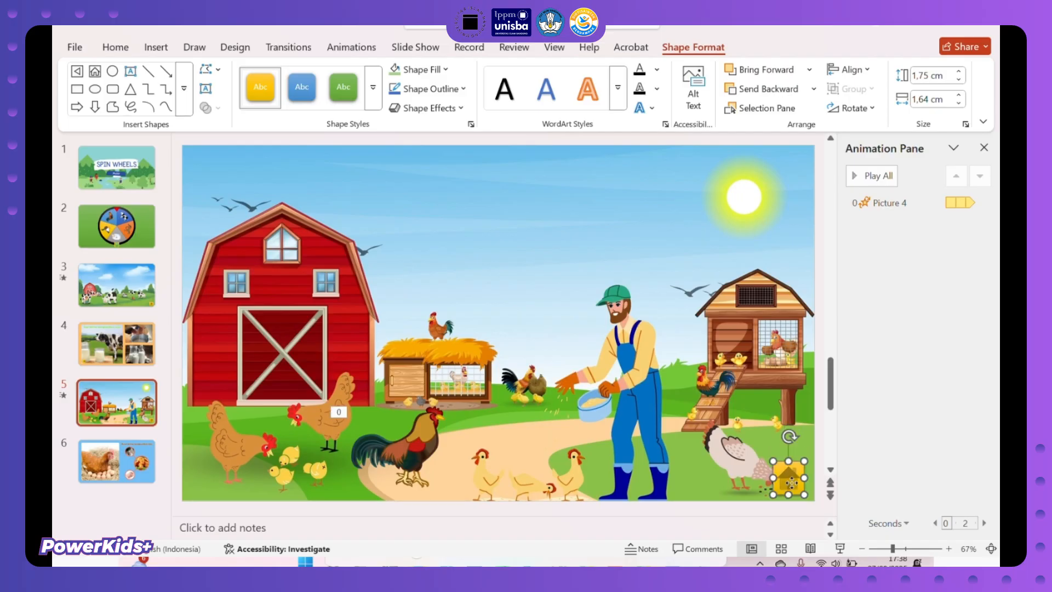
- On slide 6, draw a back action button about 1.54 cm high and 1.56 cm wide at the hen photo's lower-left corner
{"action": "left_click", "coordinate": [98, 475]}
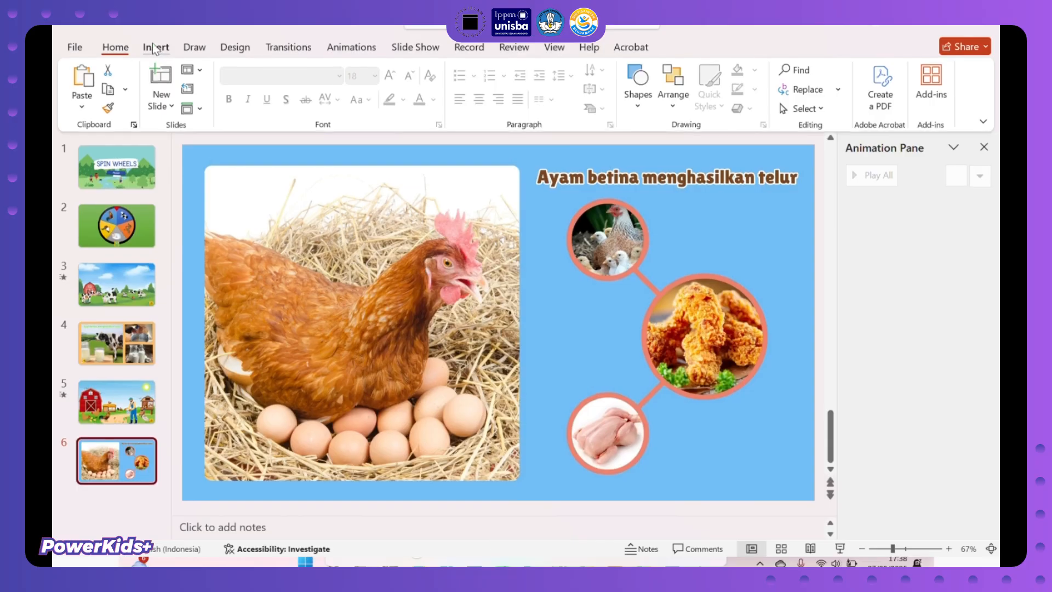
{"action": "left_click", "coordinate": [155, 48]}
{"action": "left_click", "coordinate": [314, 98]}
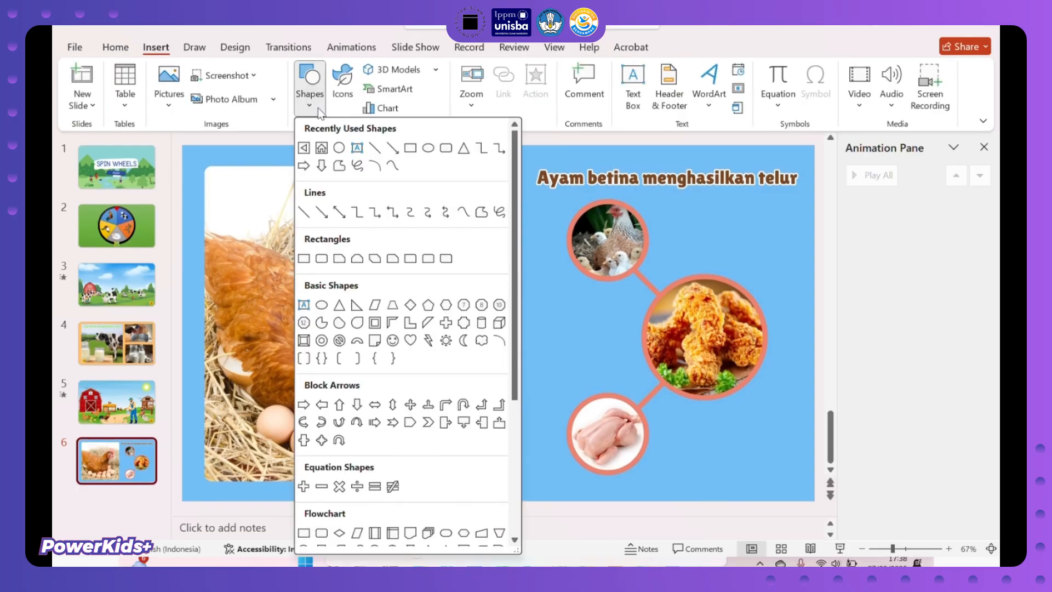
{"action": "left_click", "coordinate": [303, 148]}
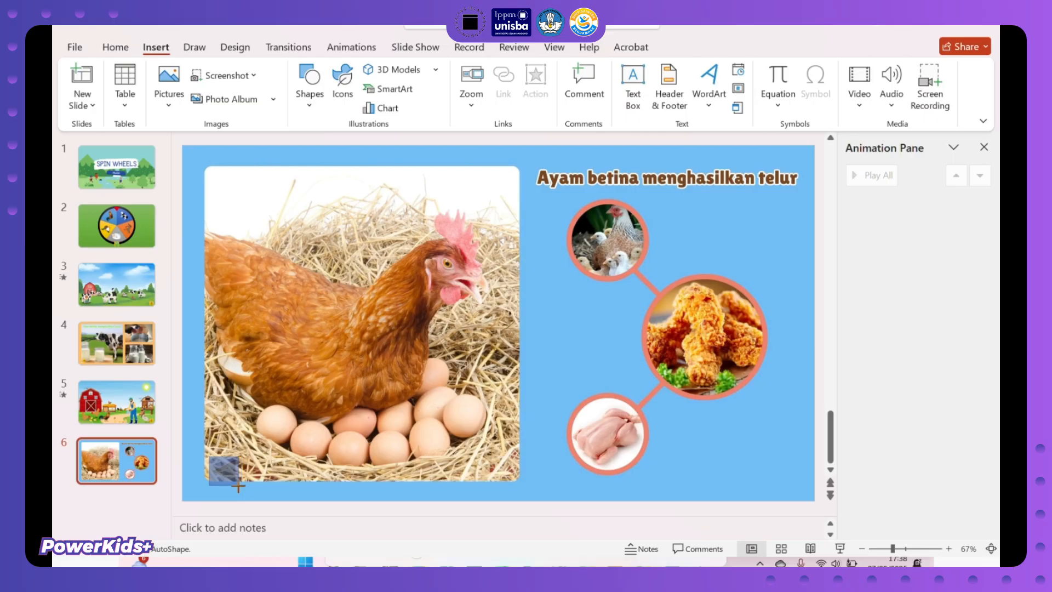
{"action": "left_click_drag", "start_coordinate": [238, 484], "coordinate": [238, 484]}
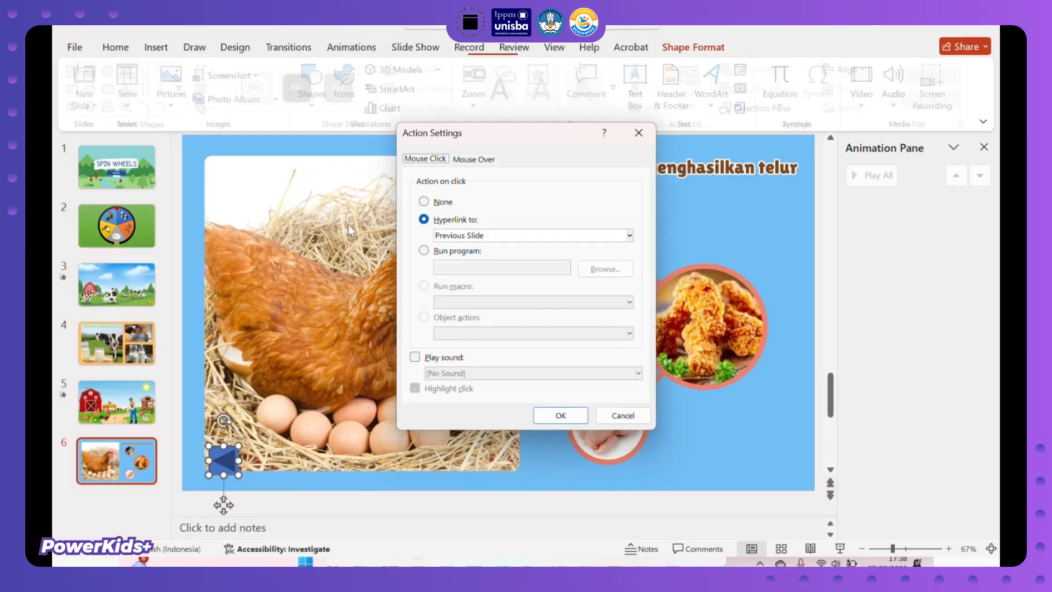
- Hyperlink the back button to Slide 5 and apply the yellow style from the last row of theme styles
{"action": "left_click", "coordinate": [456, 237]}
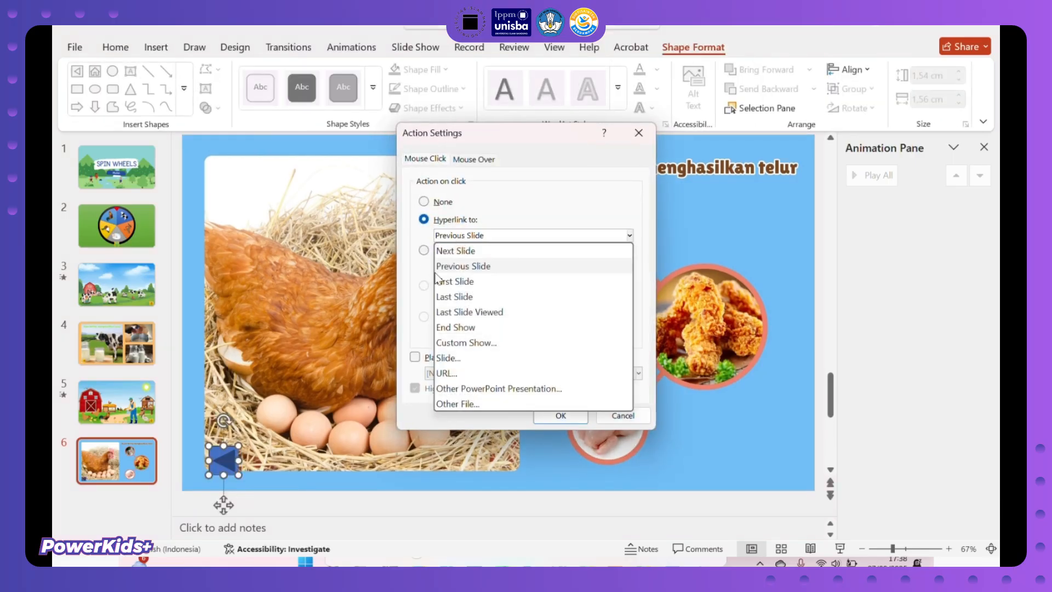
{"action": "left_click", "coordinate": [454, 357]}
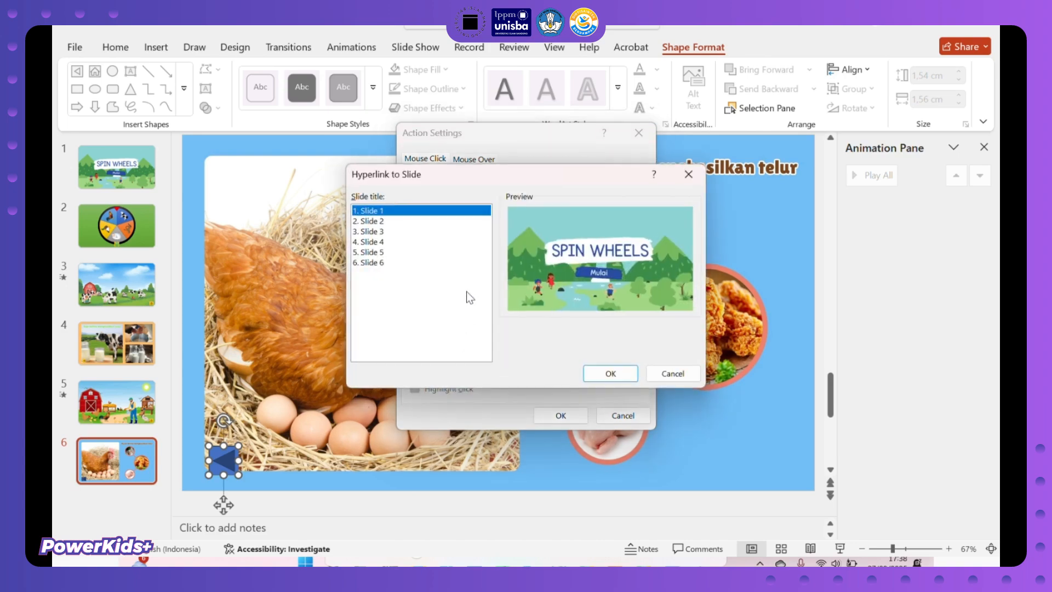
{"action": "left_click", "coordinate": [430, 253]}
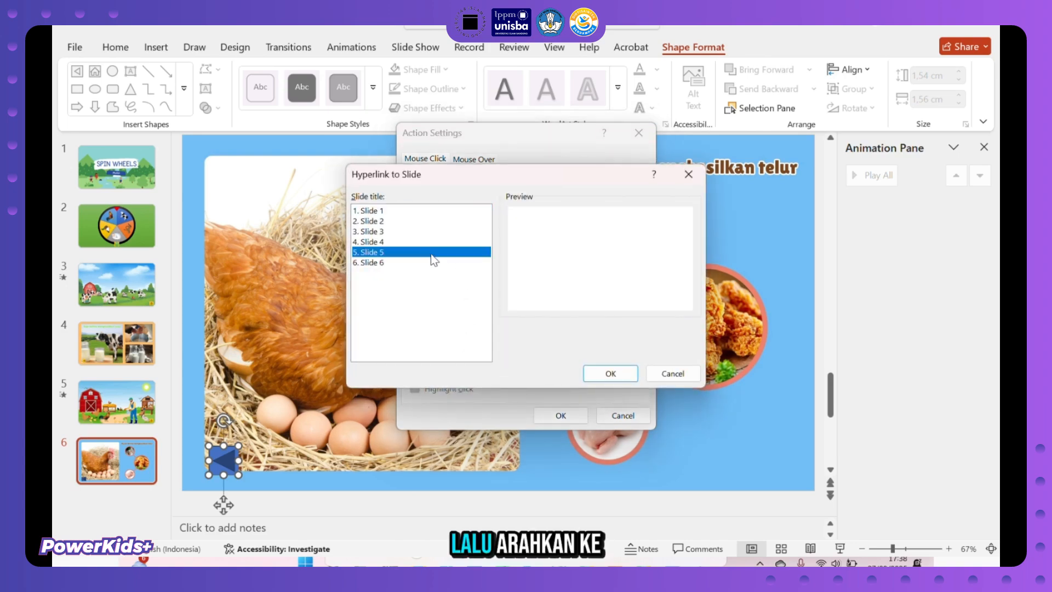
{"action": "left_click", "coordinate": [610, 373]}
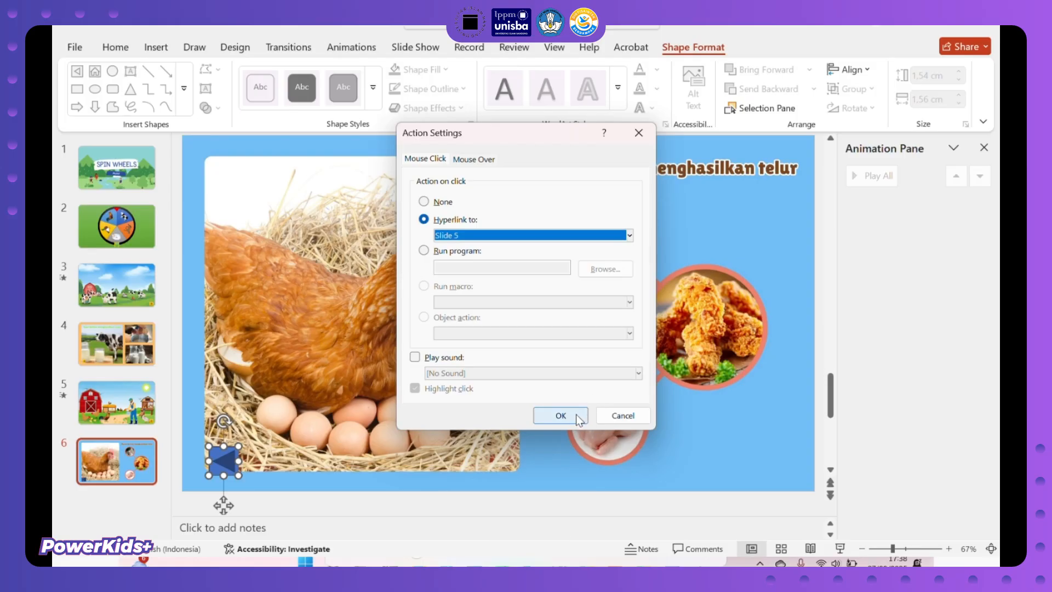
{"action": "left_click", "coordinate": [575, 414]}
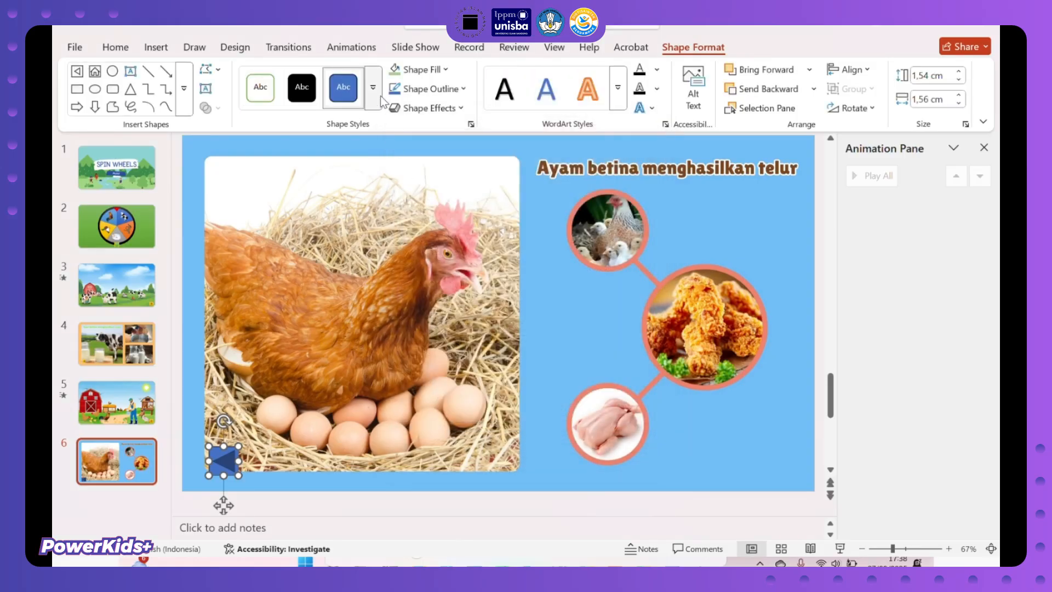
{"action": "left_click", "coordinate": [377, 96]}
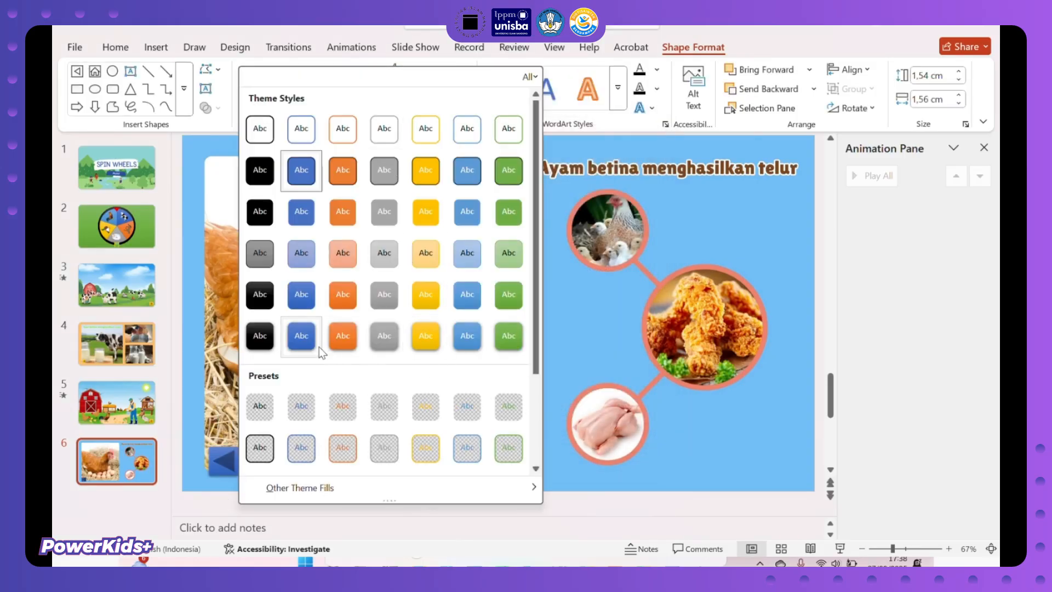
{"action": "left_click", "coordinate": [436, 333]}
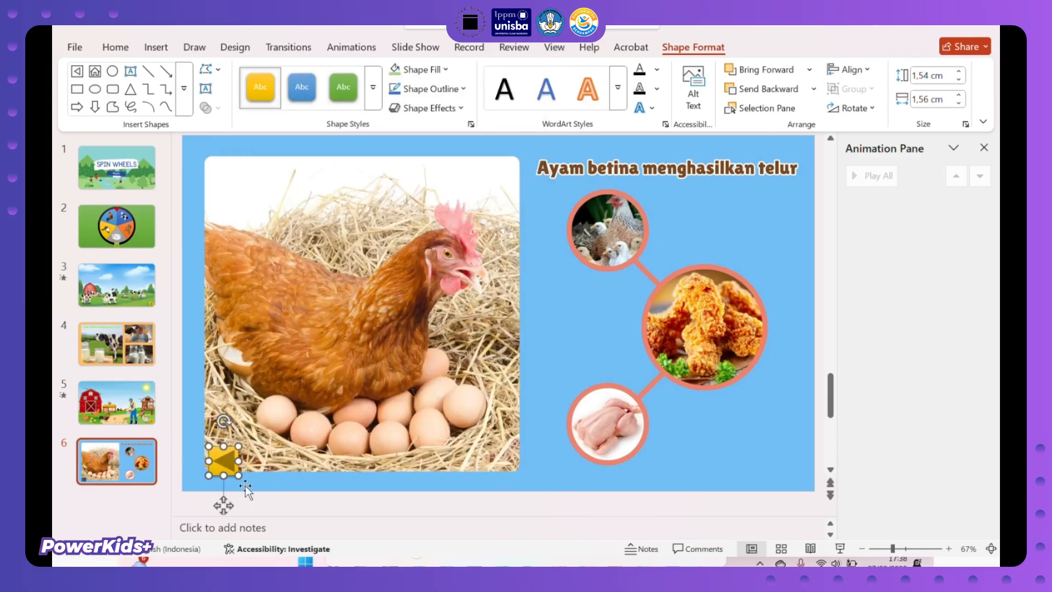
- Nudge the back button slightly upward within the lower-left corner of the hen photo, and deselect it
{"action": "left_click_drag", "start_coordinate": [224, 465], "coordinate": [222, 457]}
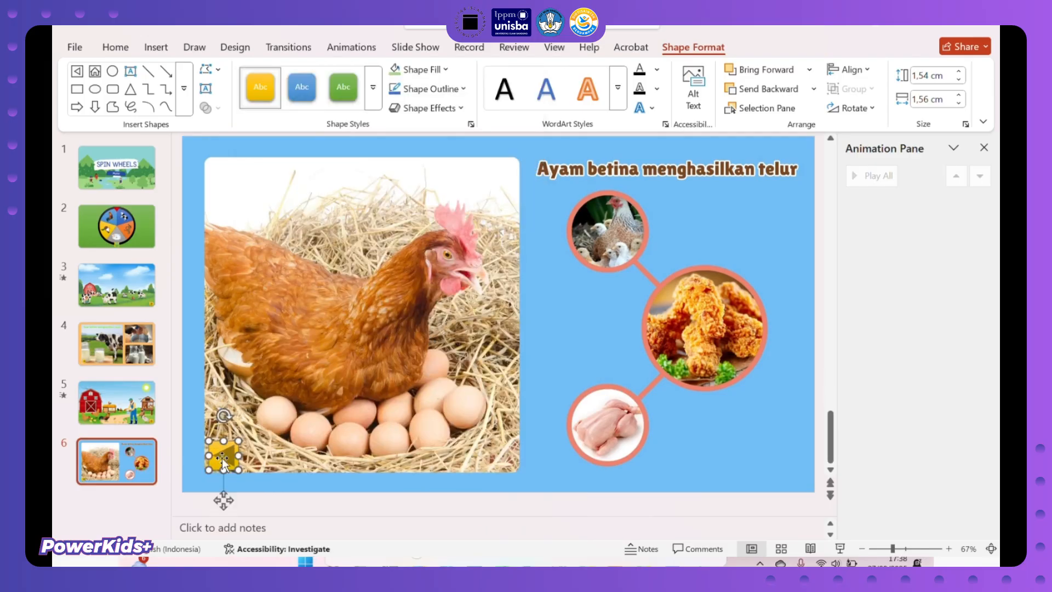
{"action": "left_click", "coordinate": [91, 501]}
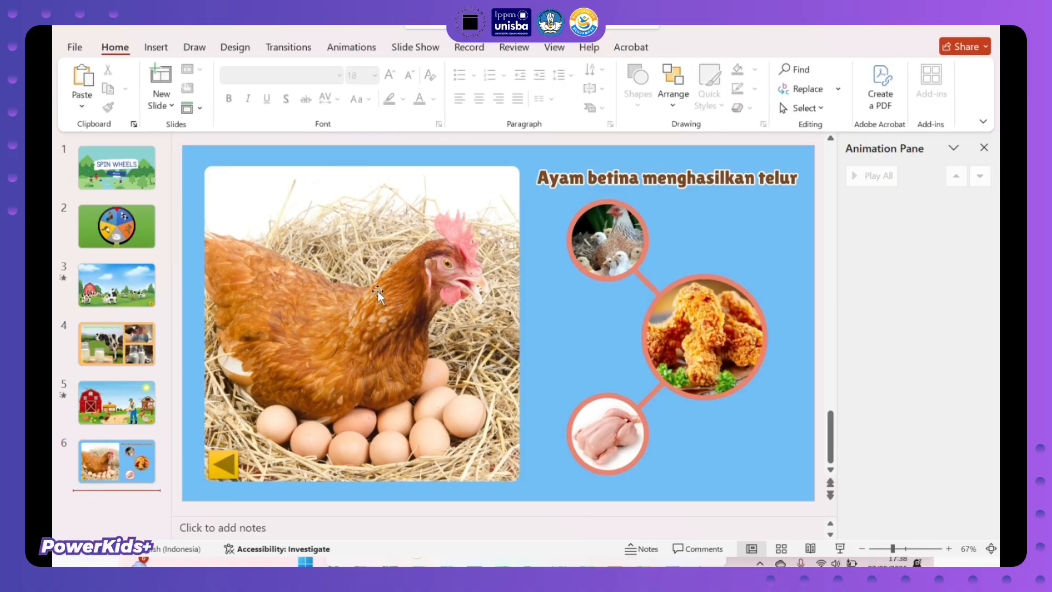
- On slide 2, give the rooster picture in the wheel a click action that hyperlinks to a specific slide
{"action": "left_click", "coordinate": [152, 234]}
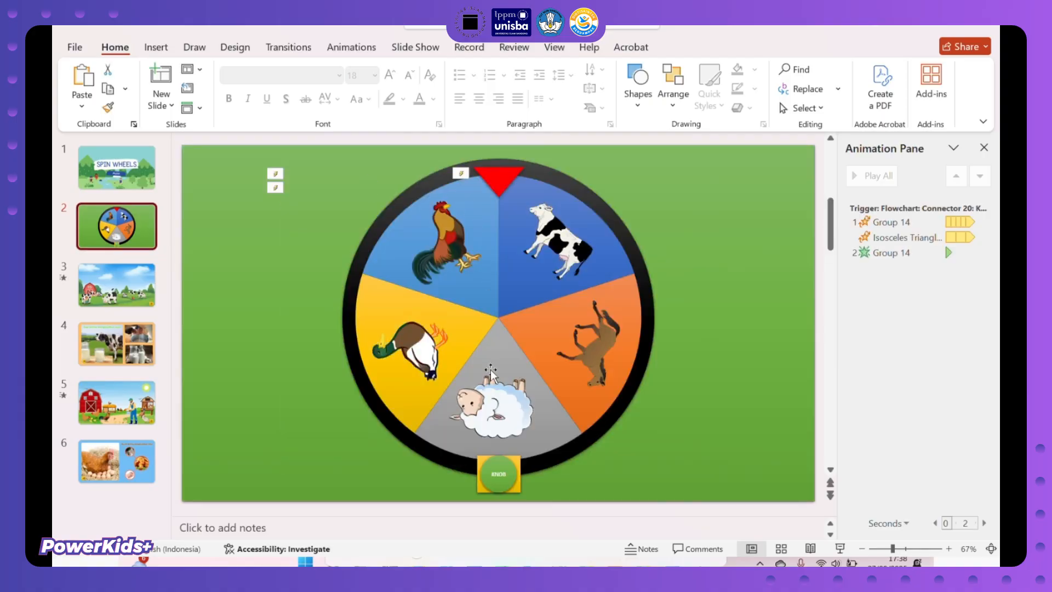
{"action": "left_click", "coordinate": [449, 224]}
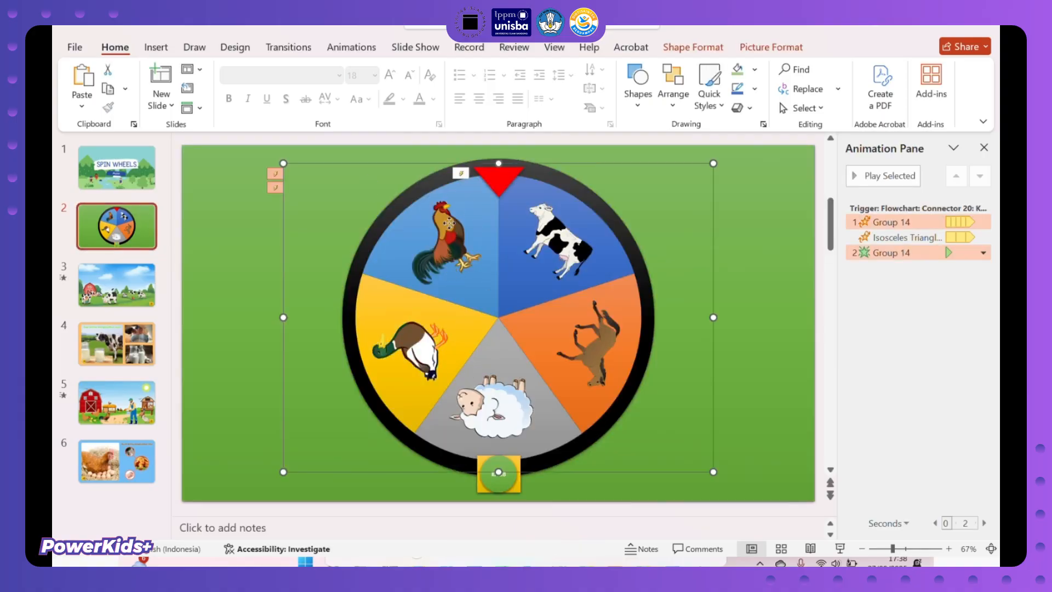
{"action": "left_click", "coordinate": [449, 224]}
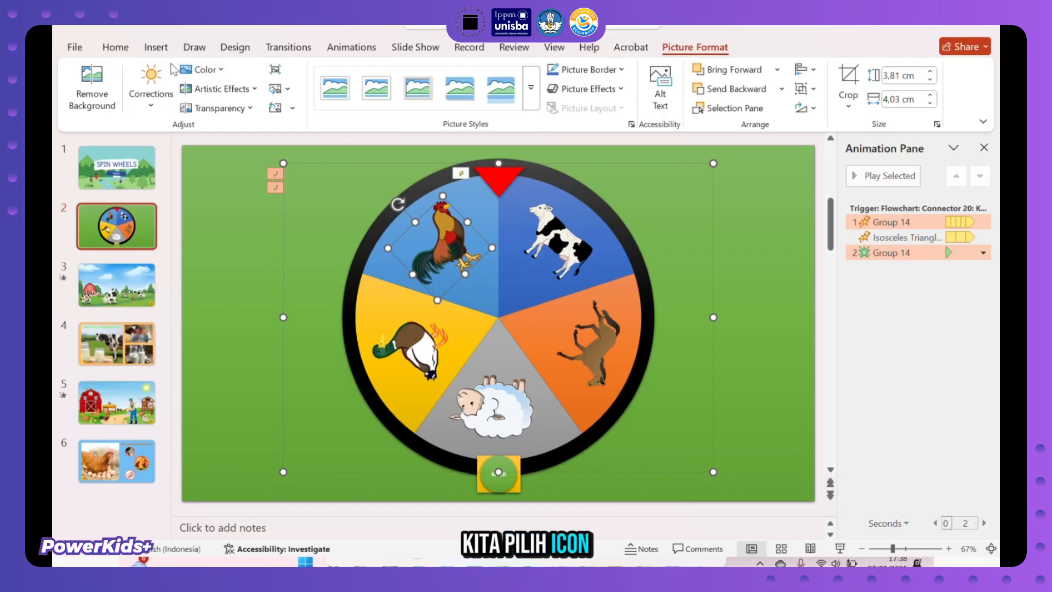
{"action": "left_click", "coordinate": [155, 47]}
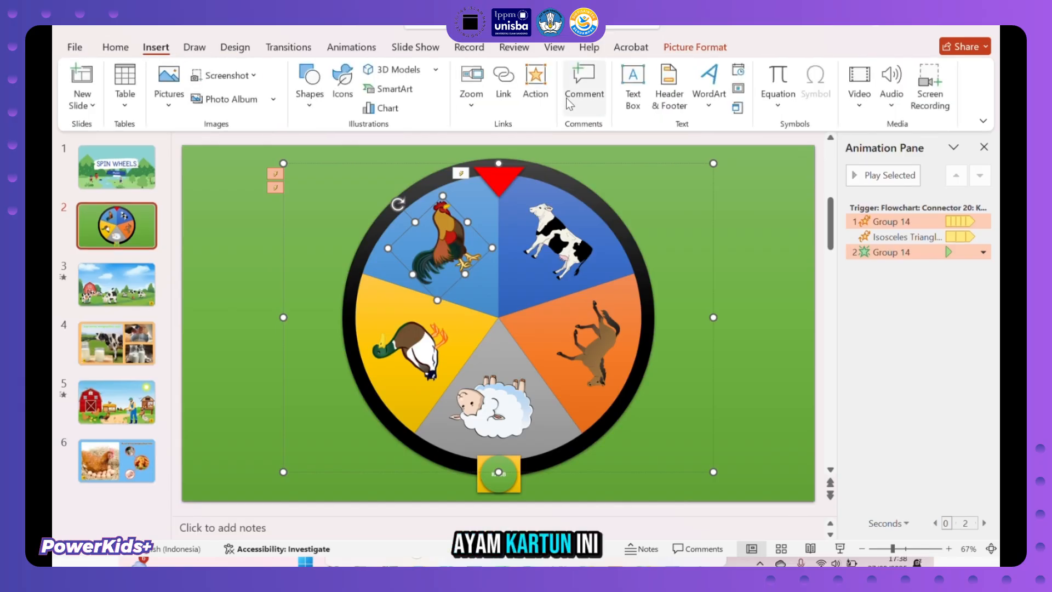
{"action": "left_click", "coordinate": [535, 85]}
{"action": "left_click", "coordinate": [453, 220]}
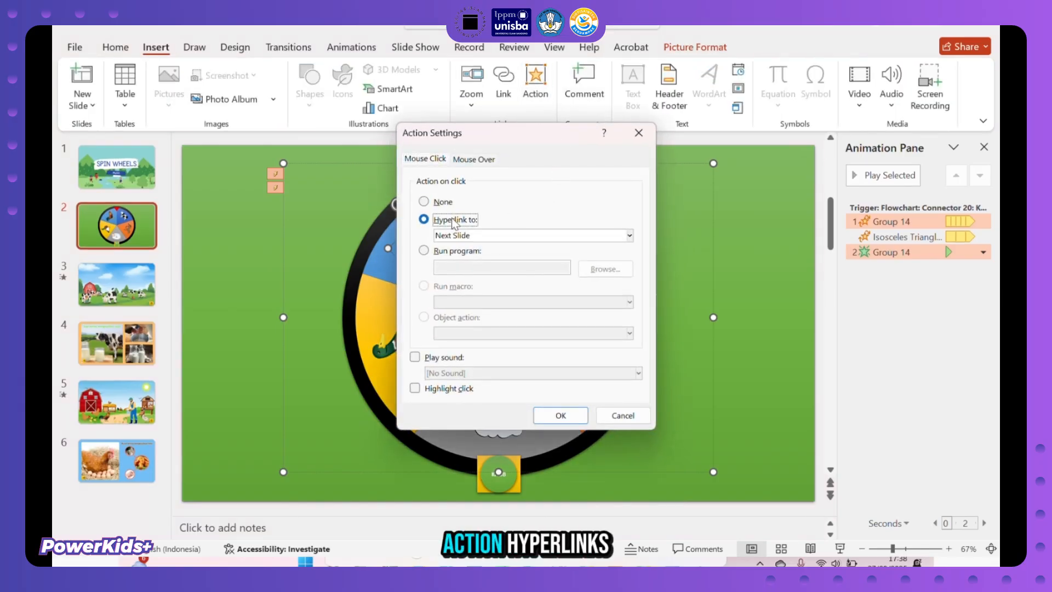
{"action": "left_click", "coordinate": [468, 240]}
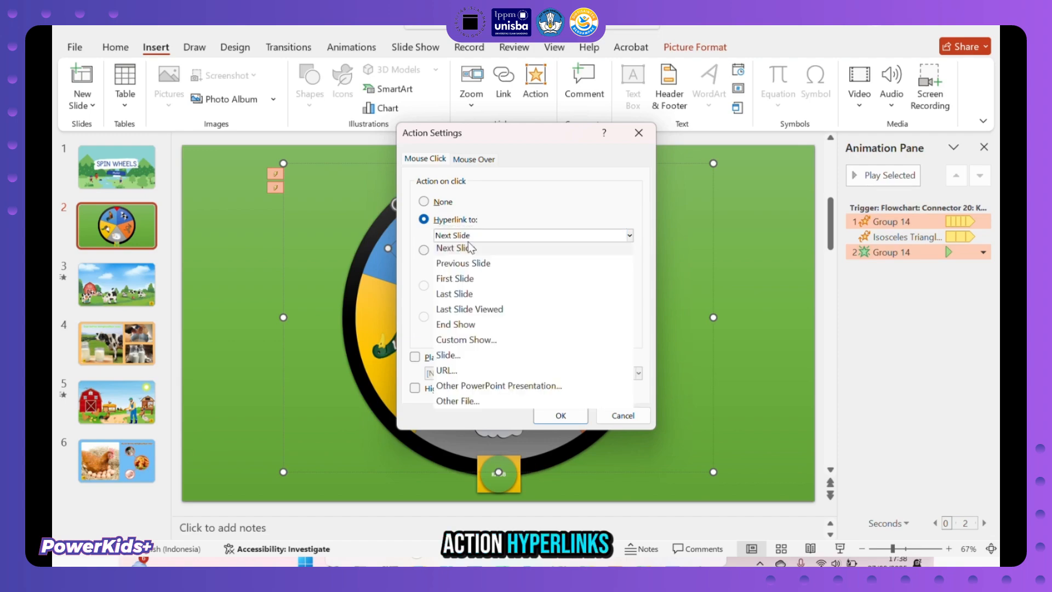
{"action": "left_click", "coordinate": [466, 360]}
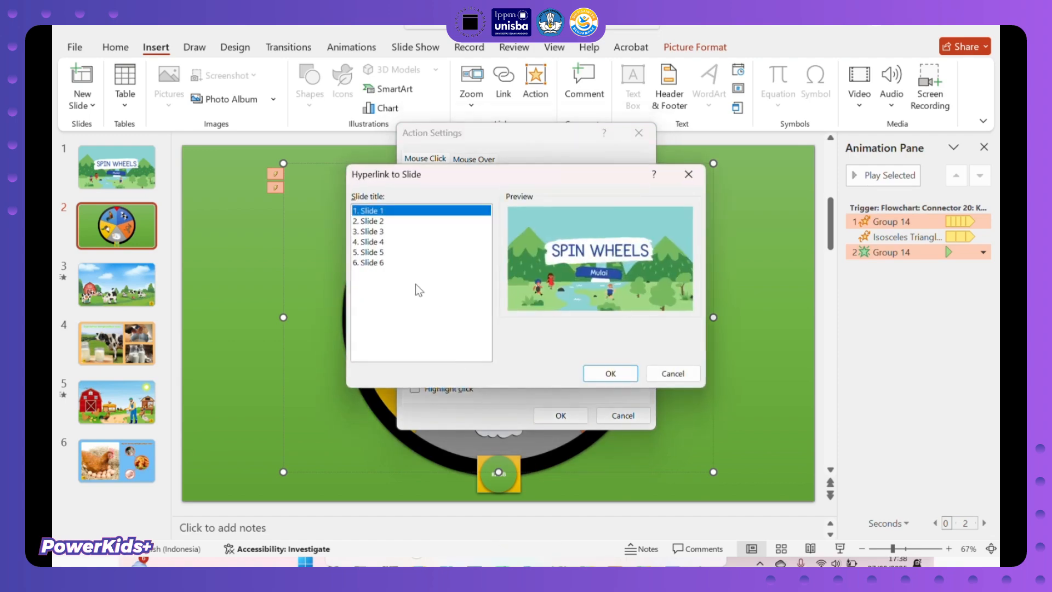